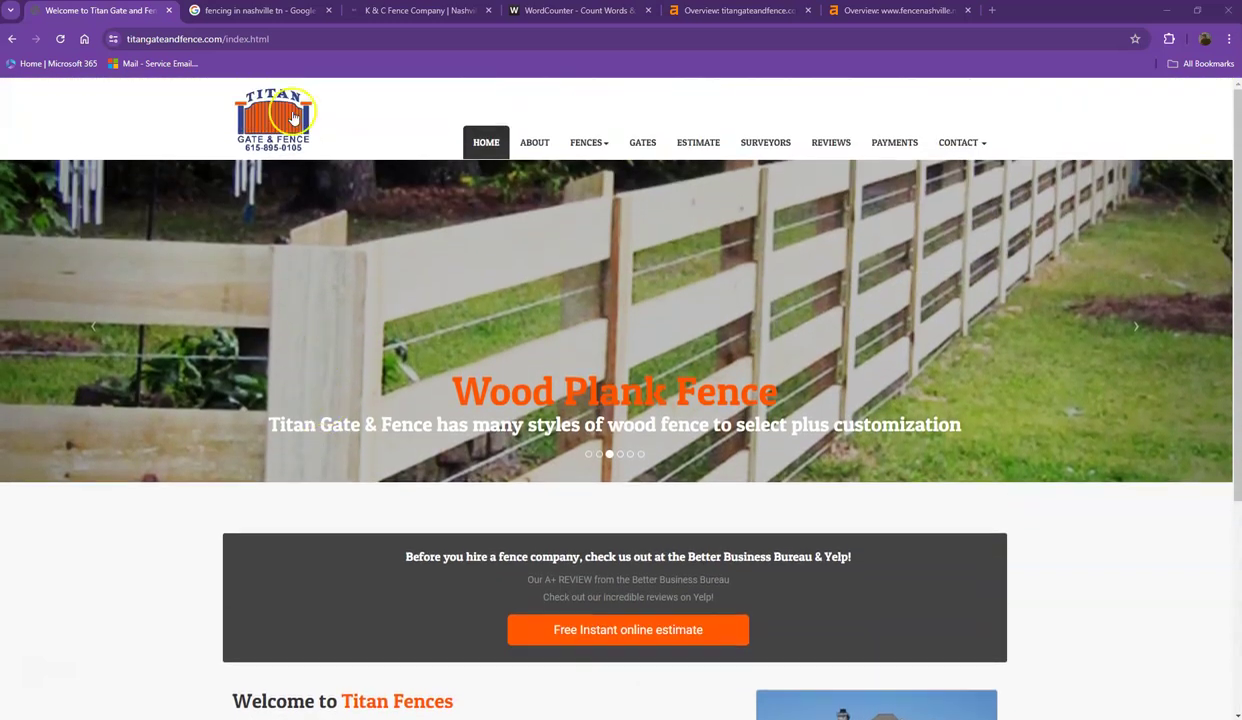
Look over the K & C Fence Company homepage, from the introduction down to the fence type gallery
click(410, 12)
scroll(402, 335, down, 4)
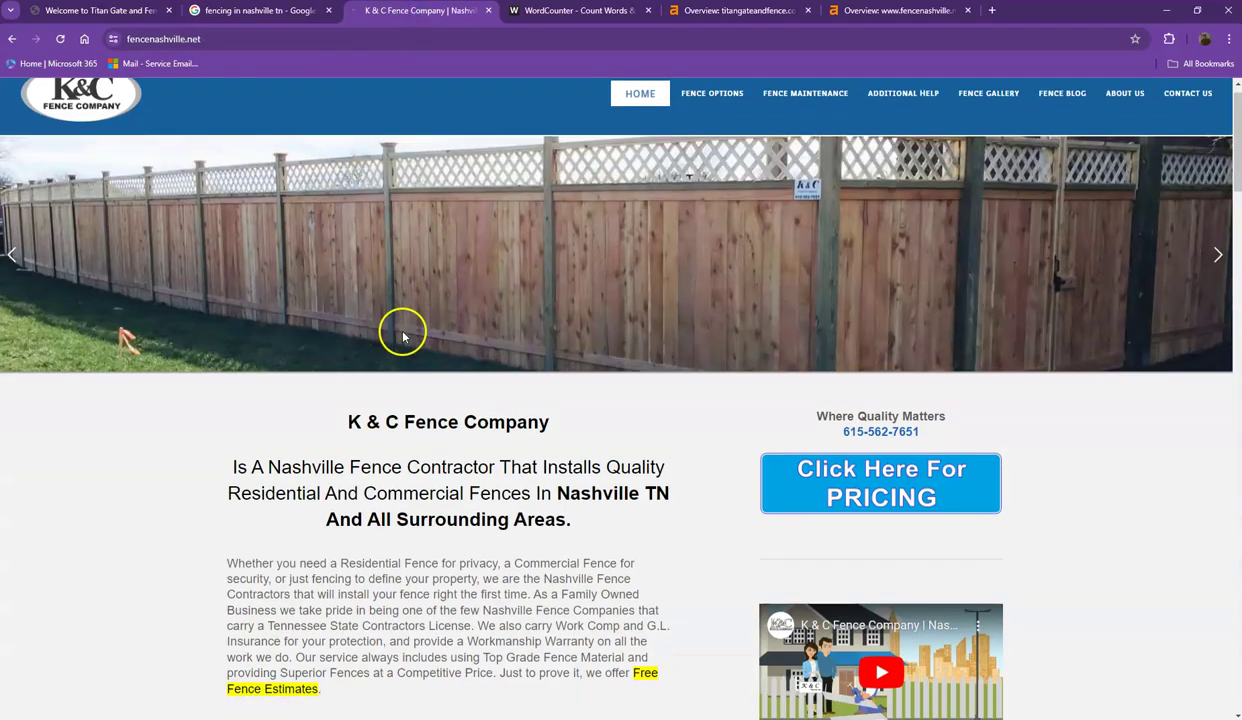
scroll(403, 339, down, 2)
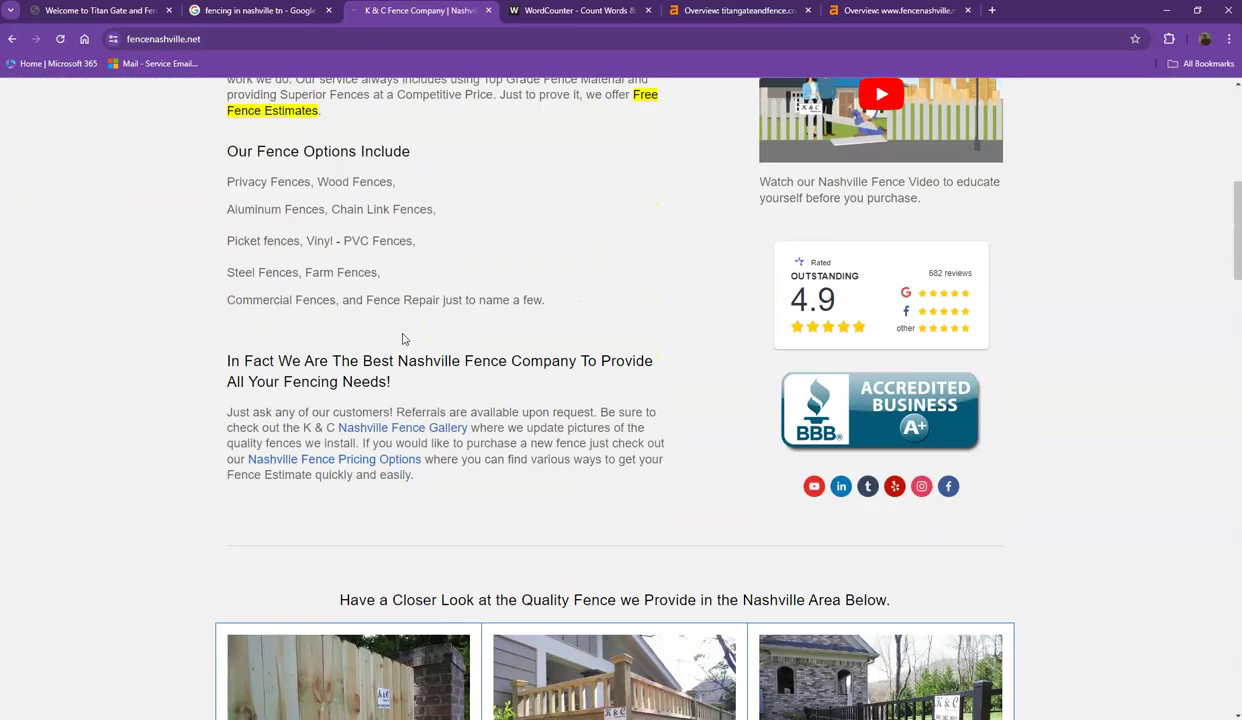
scroll(430, 330, down, 11)
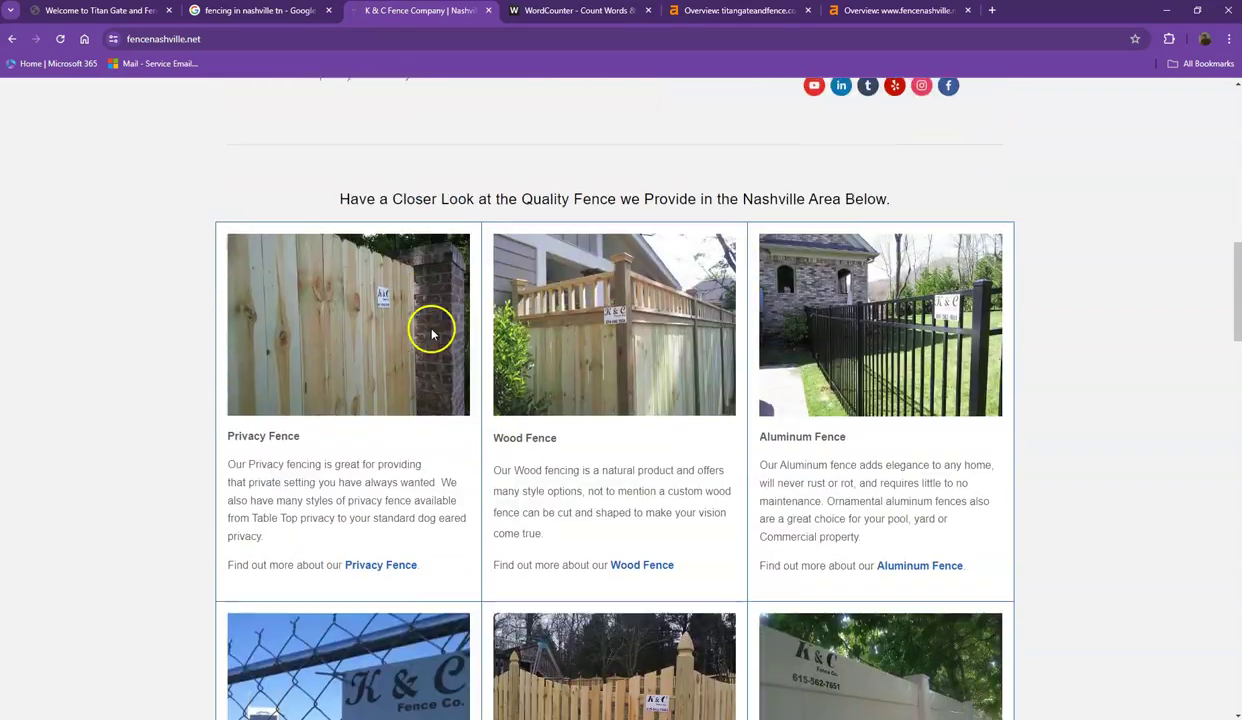
scroll(172, 320, up, 14)
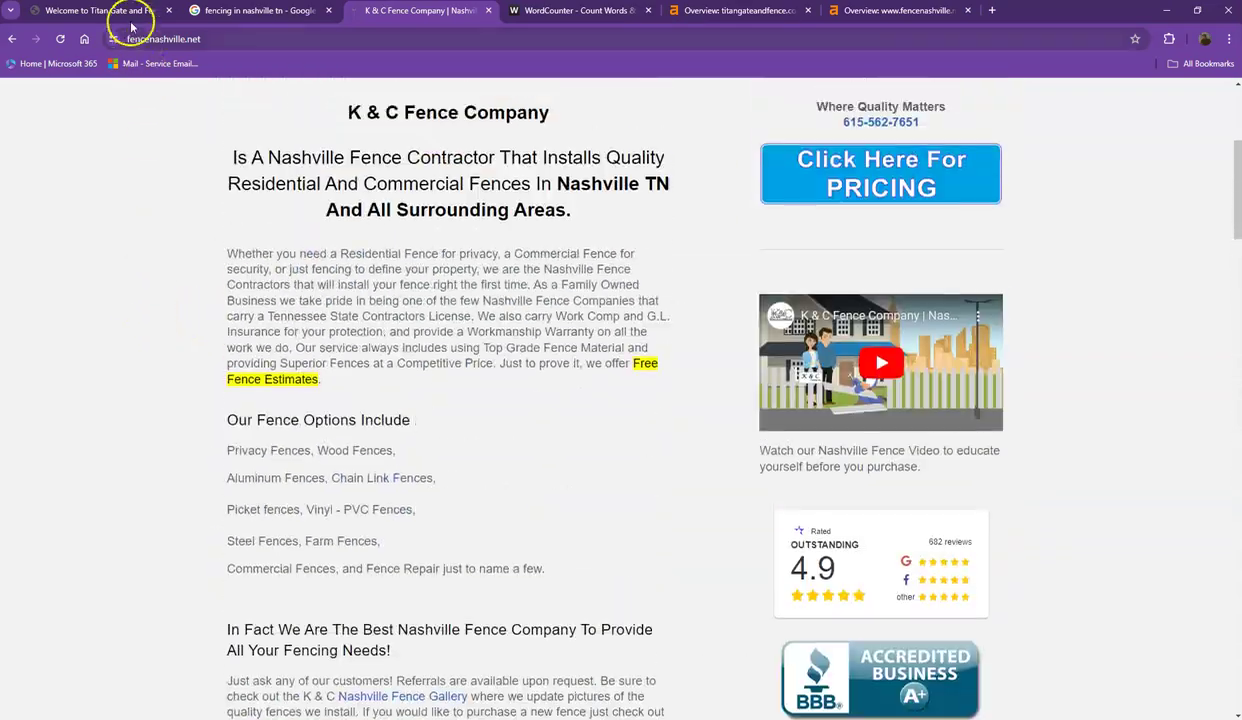
Review the Titan Gate and Fence homepage, from the logo and banner down to the welcome text and footer
click(100, 11)
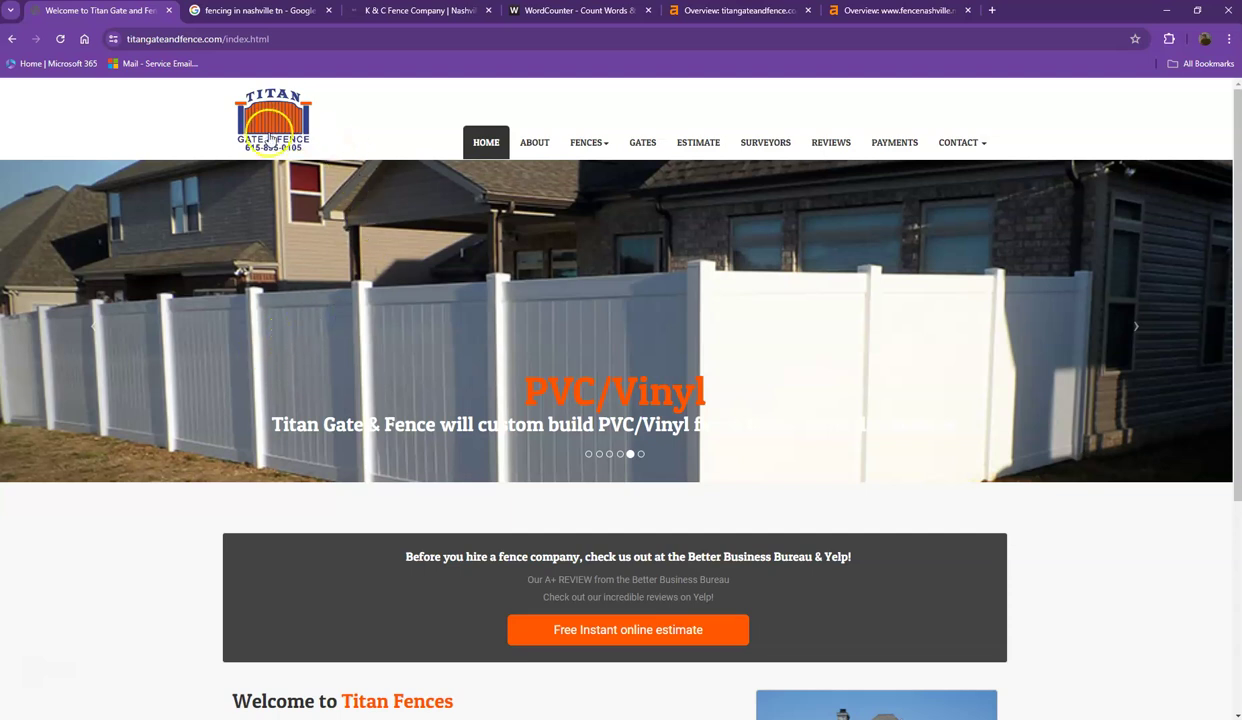
scroll(395, 292, down, 3)
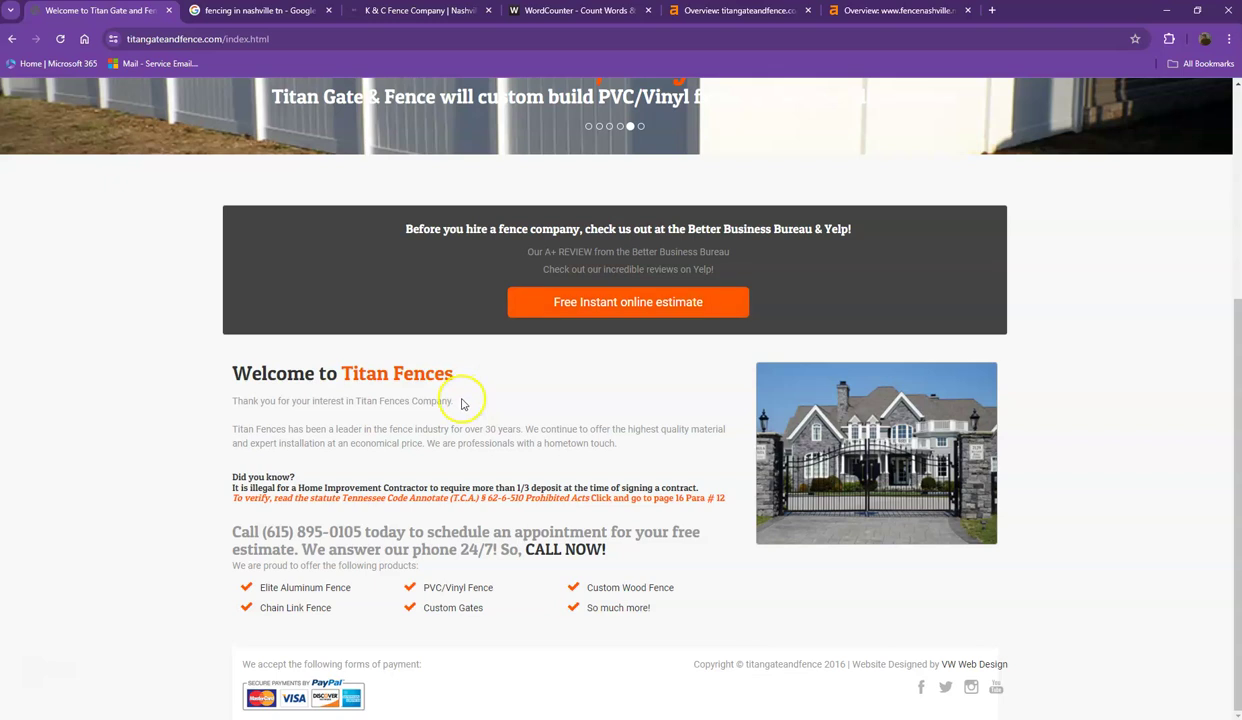
scroll(372, 443, up, 1)
scroll(372, 443, up, 1)
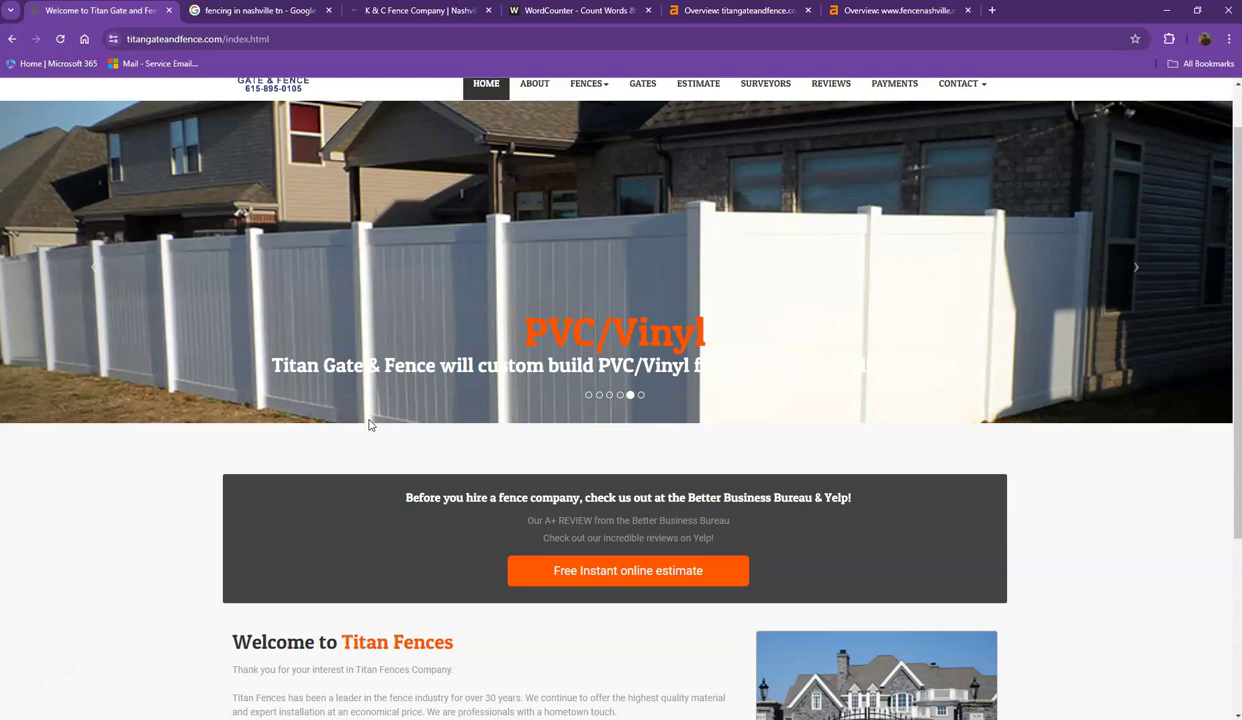
scroll(372, 426, up, 1)
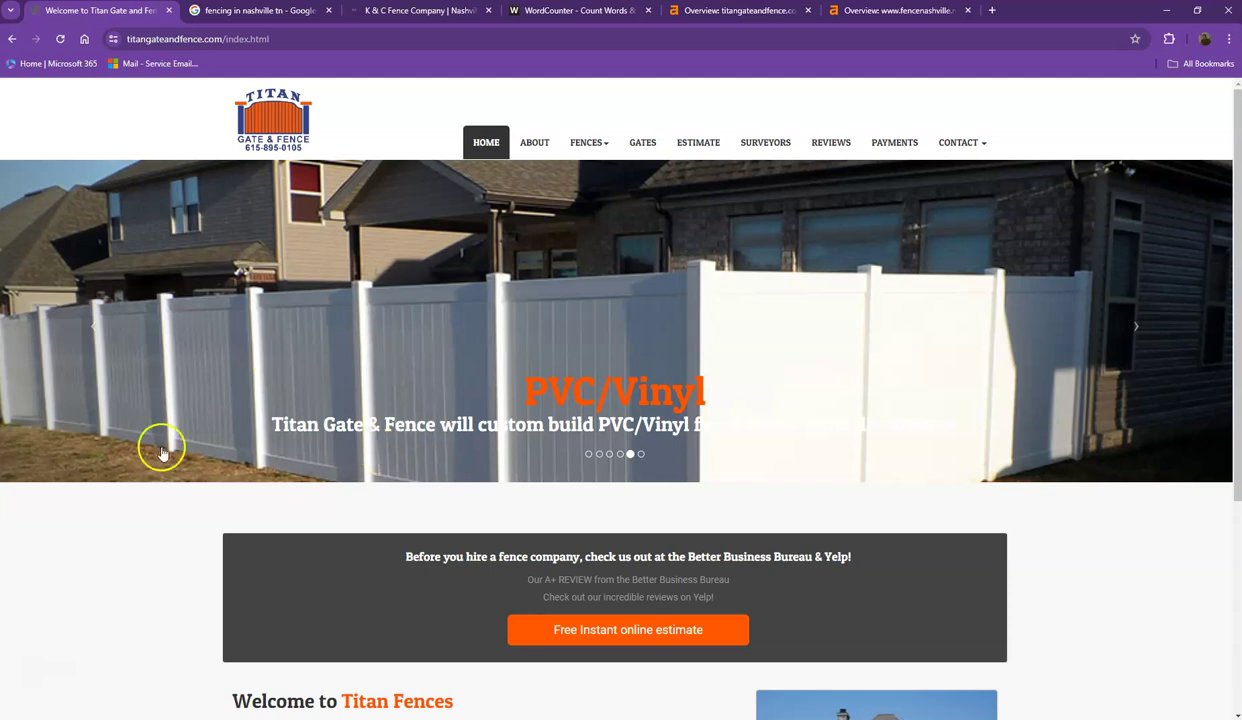
Copy all the text of the Titan homepage into WordCounter and check its word count and keyword density
key(ctrl+a)
click(568, 12)
key(ctrl+v)
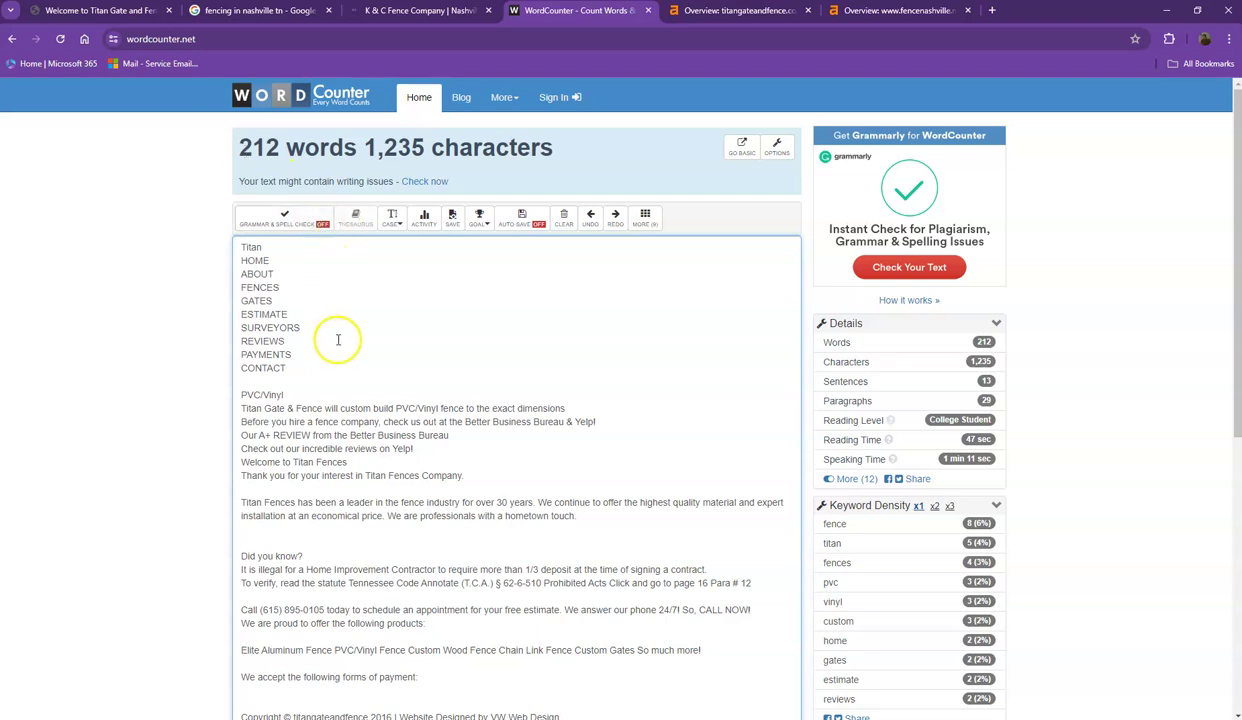
scroll(233, 345, down, 2)
scroll(260, 336, down, 5)
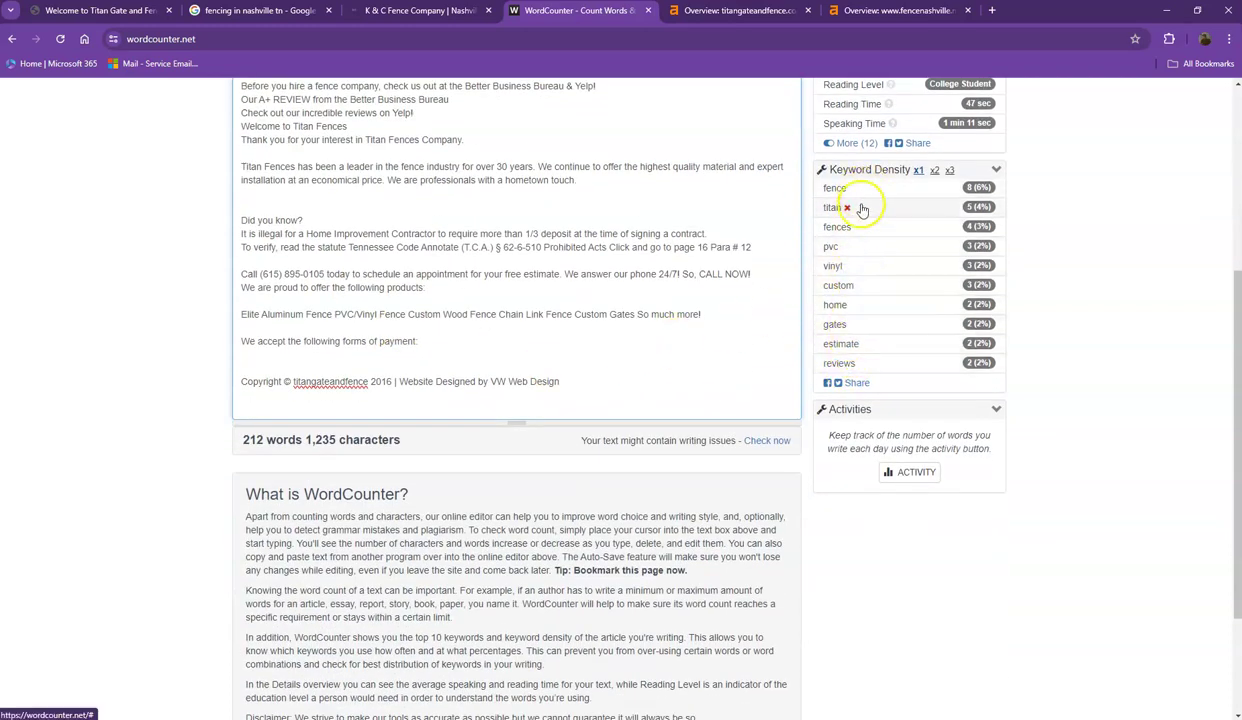
Return to the Titan Gate and Fence homepage and recheck its banner and opening content
click(85, 12)
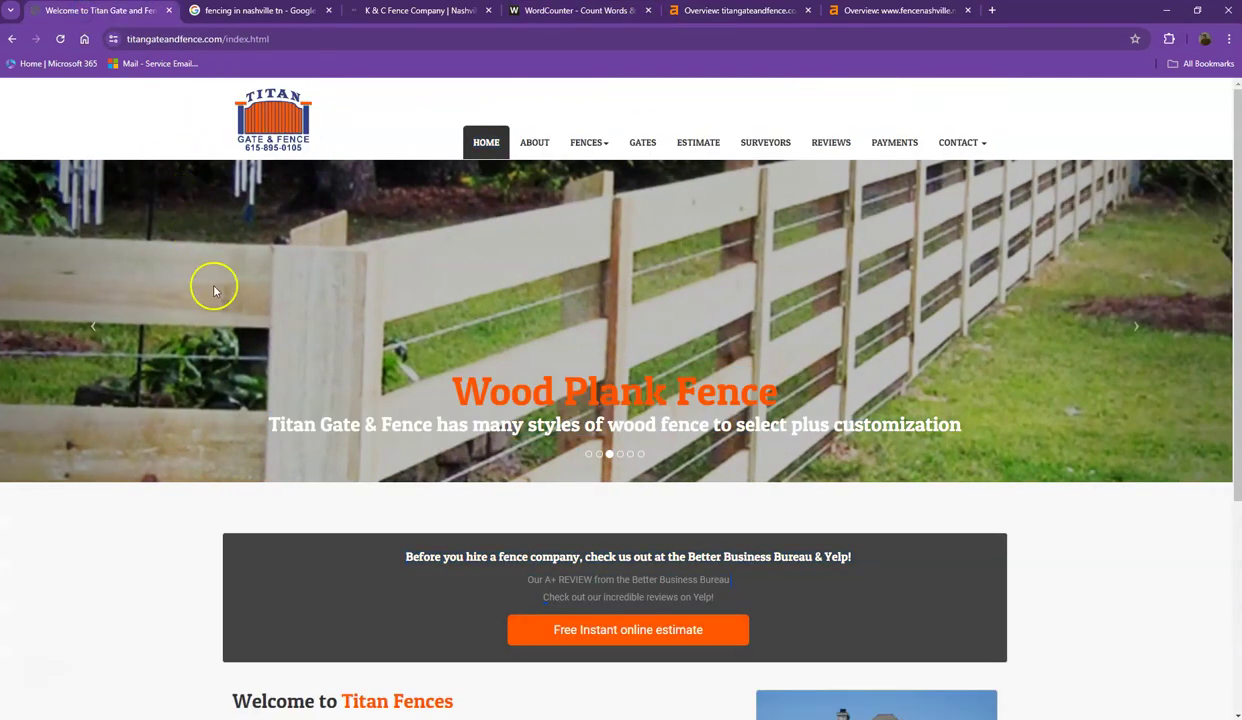
scroll(218, 315, down, 1)
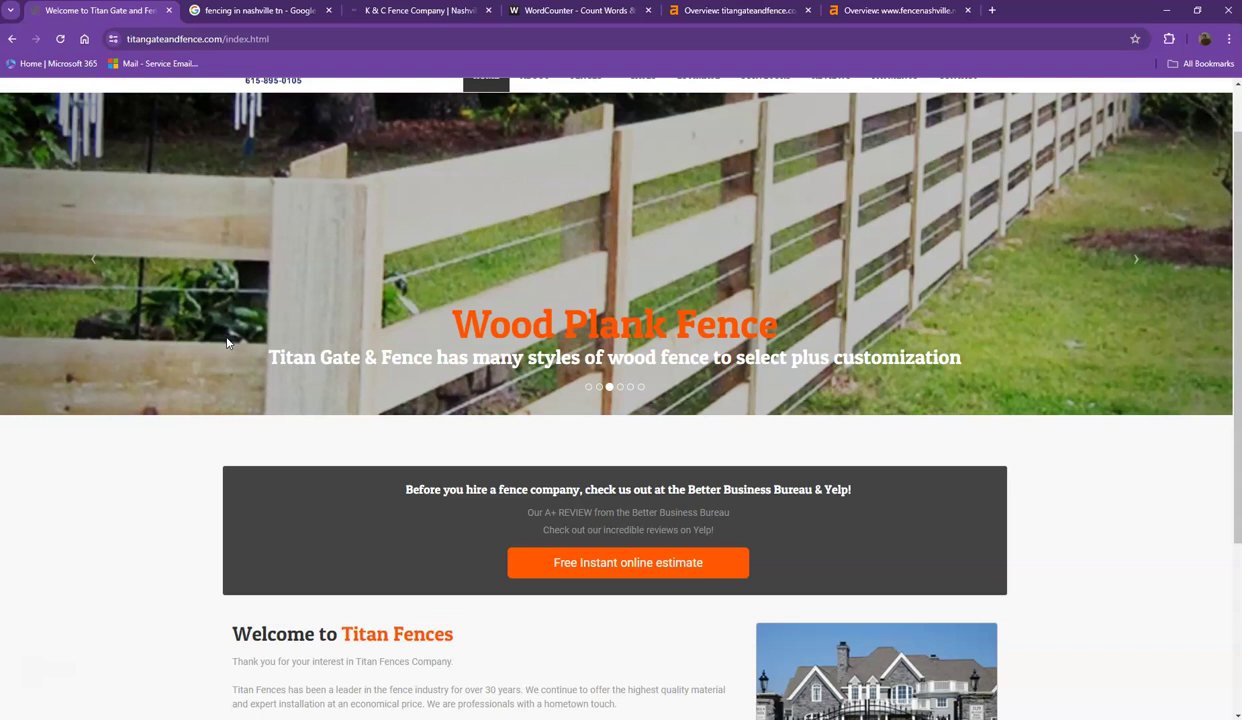
scroll(241, 244, up, 1)
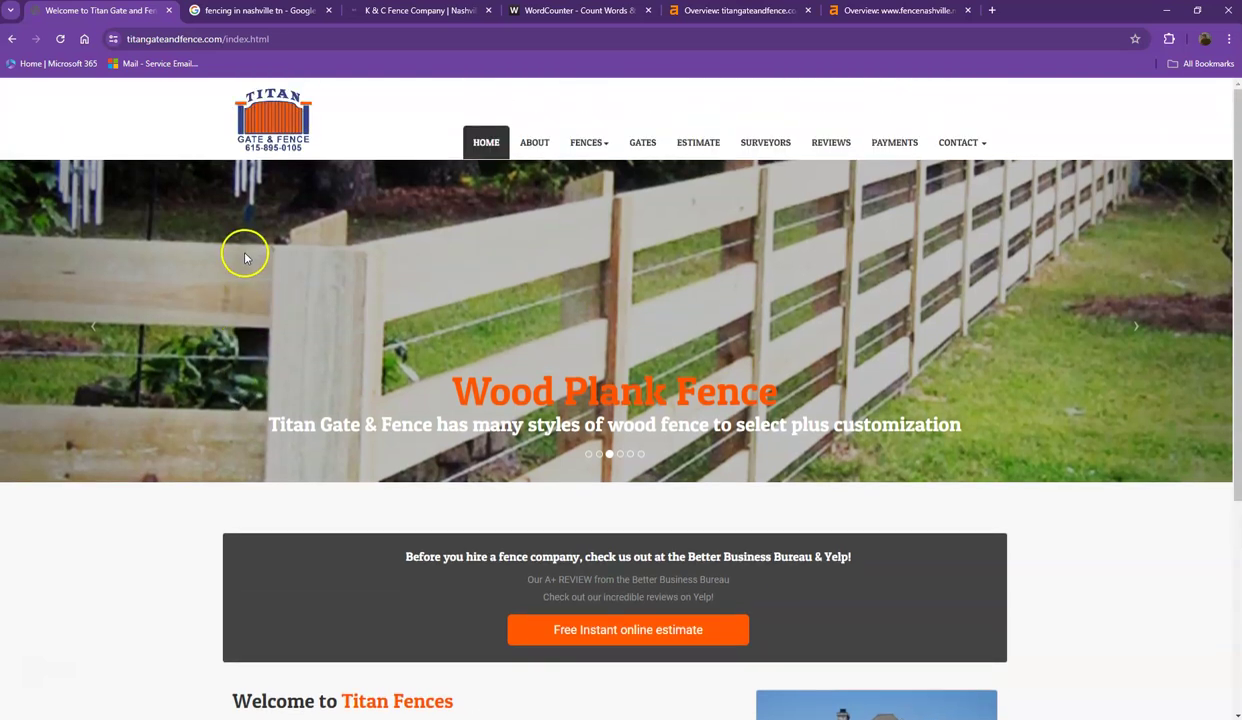
In the Google results for "fencing in nashville tn", expand the map of local fence businesses
click(244, 14)
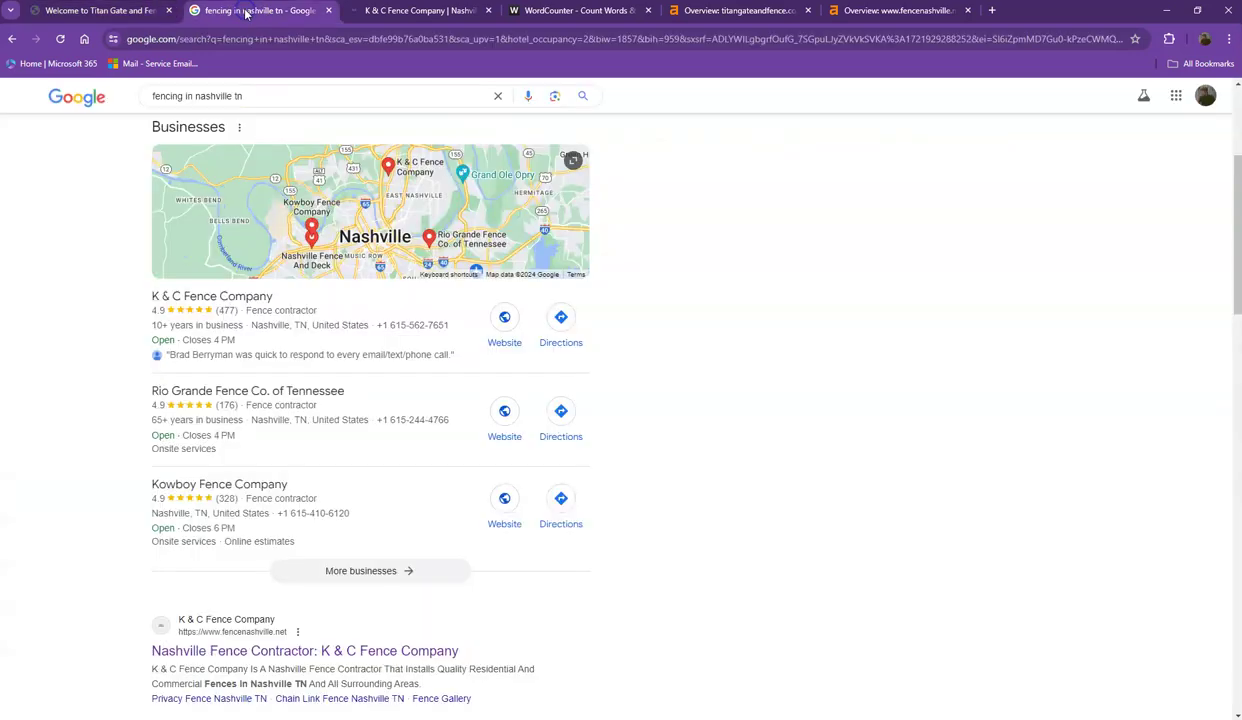
scroll(138, 194, up, 3)
scroll(133, 205, down, 3)
scroll(133, 205, up, 3)
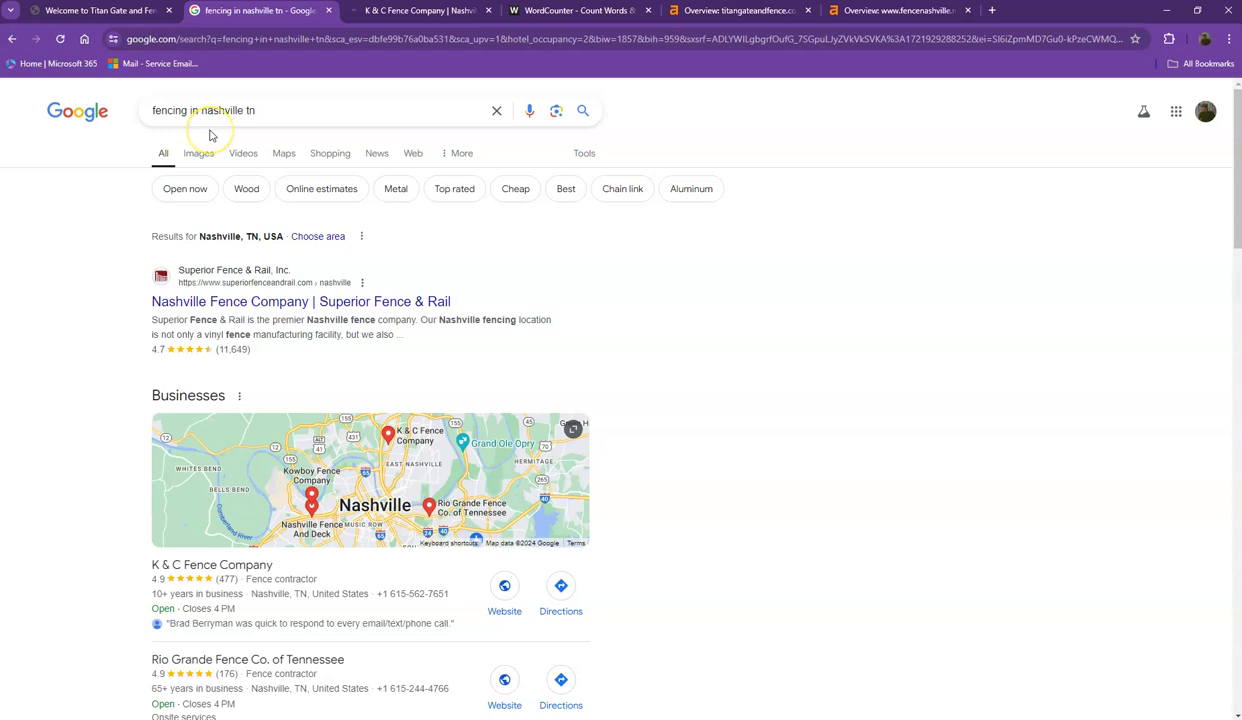
click(135, 211)
scroll(135, 211, down, 4)
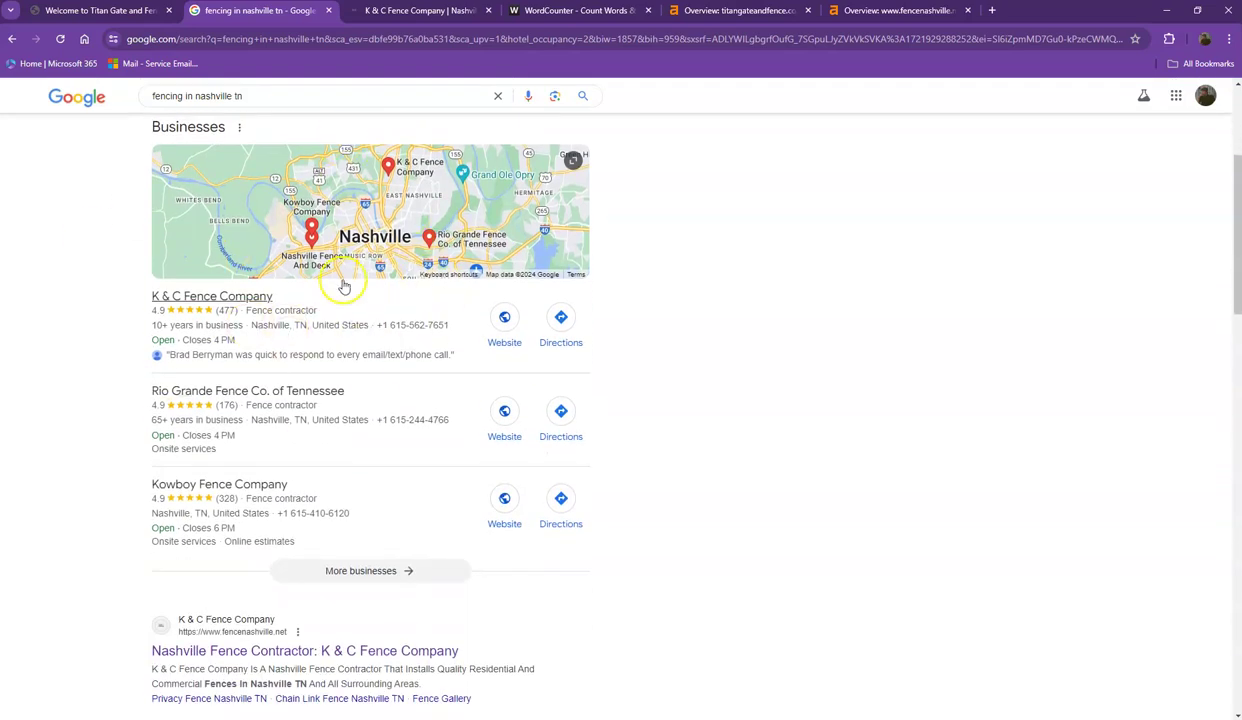
click(438, 208)
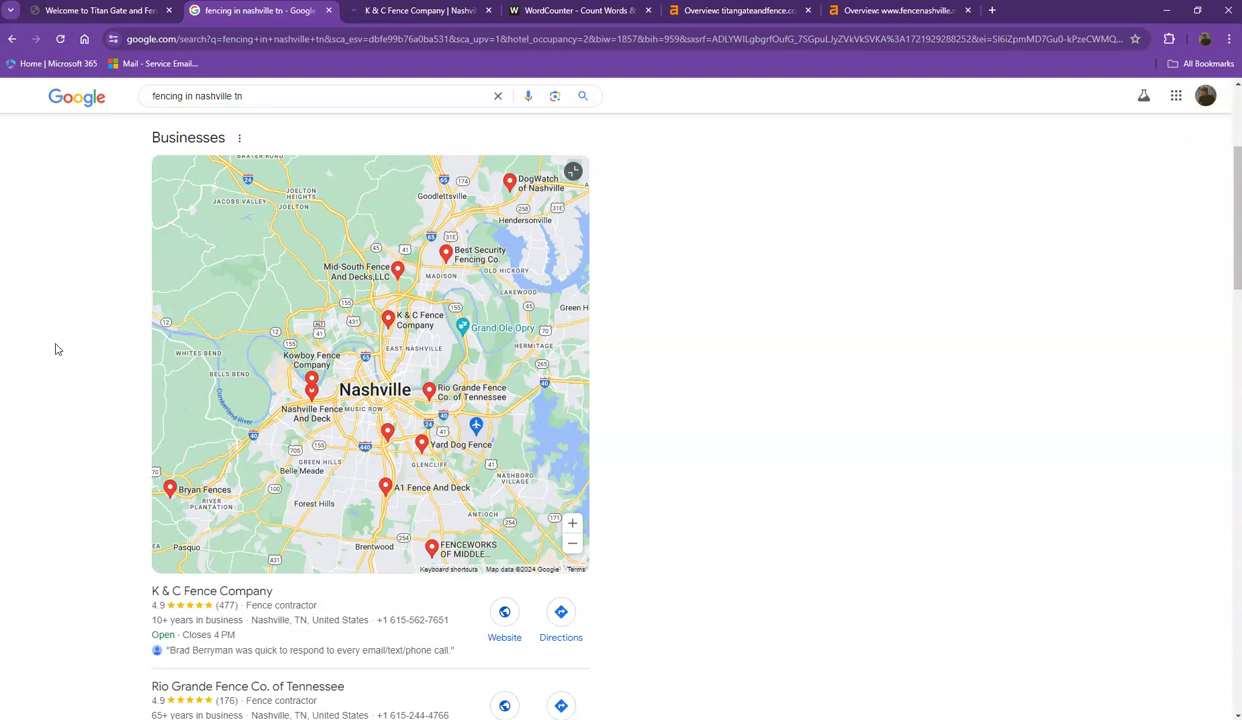
Review the local business listings and the organic results below the map for competing fence companies
scroll(66, 410, down, 3)
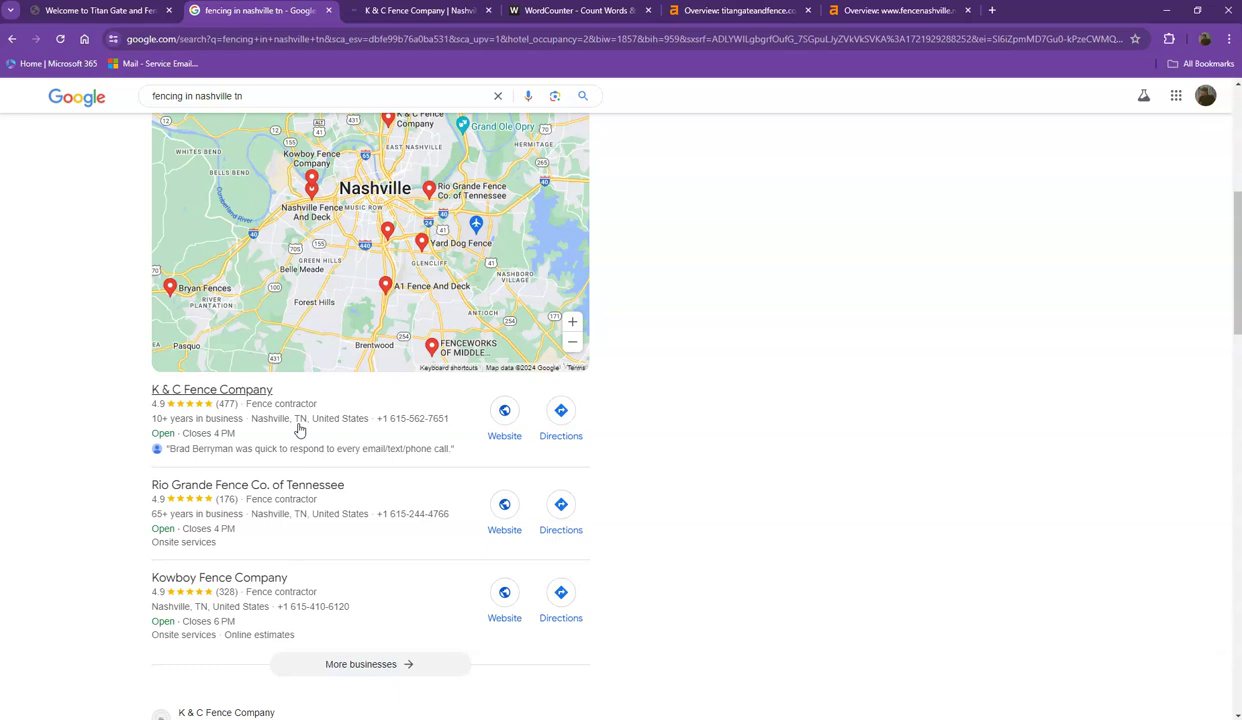
scroll(128, 464, down, 3)
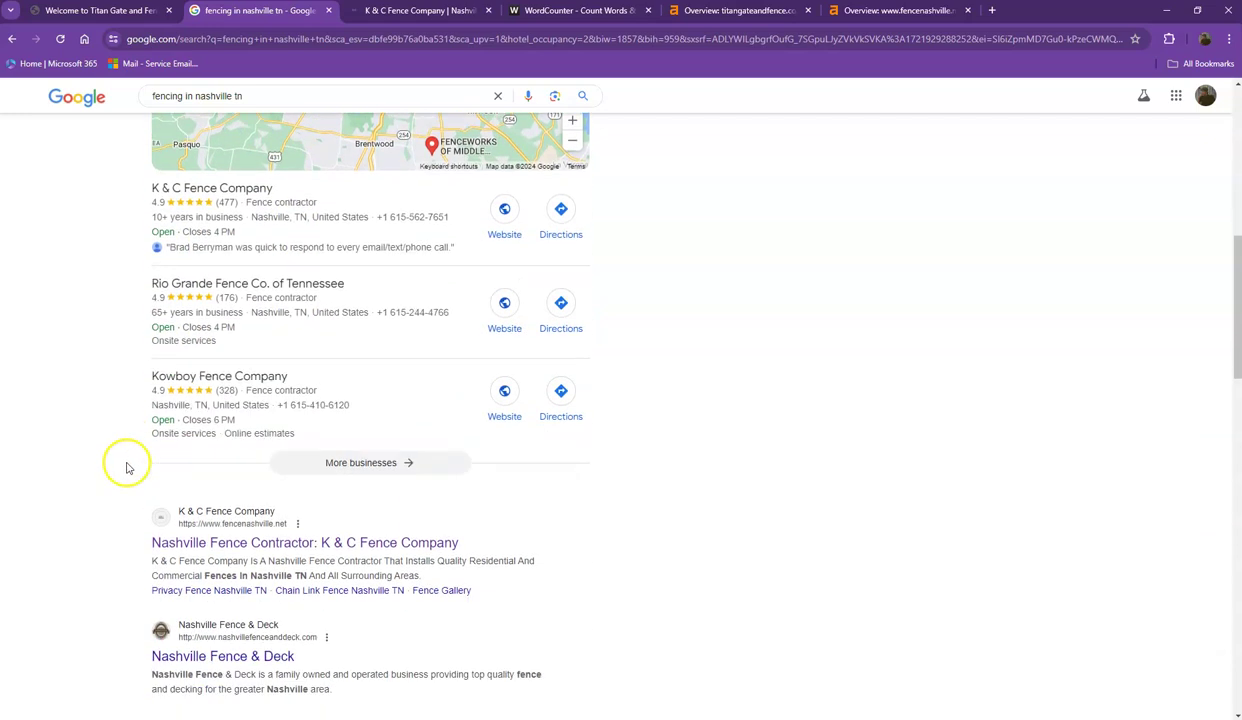
scroll(130, 452, down, 1)
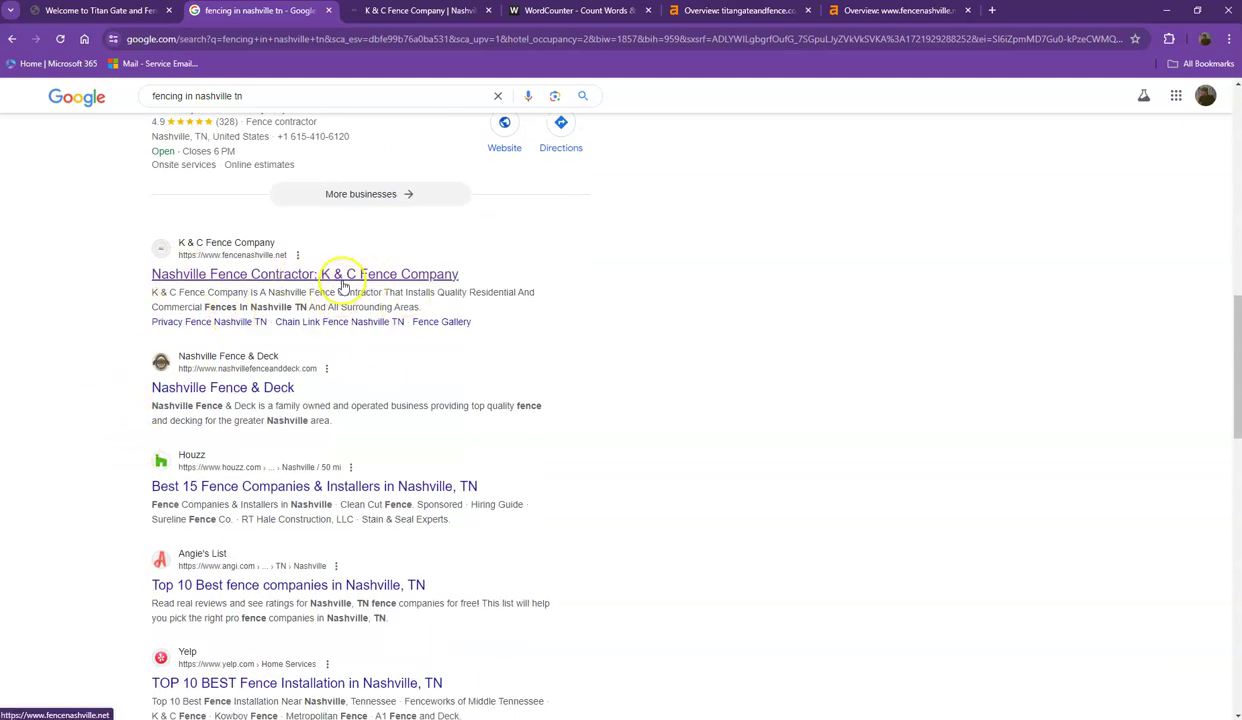
scroll(268, 375, down, 2)
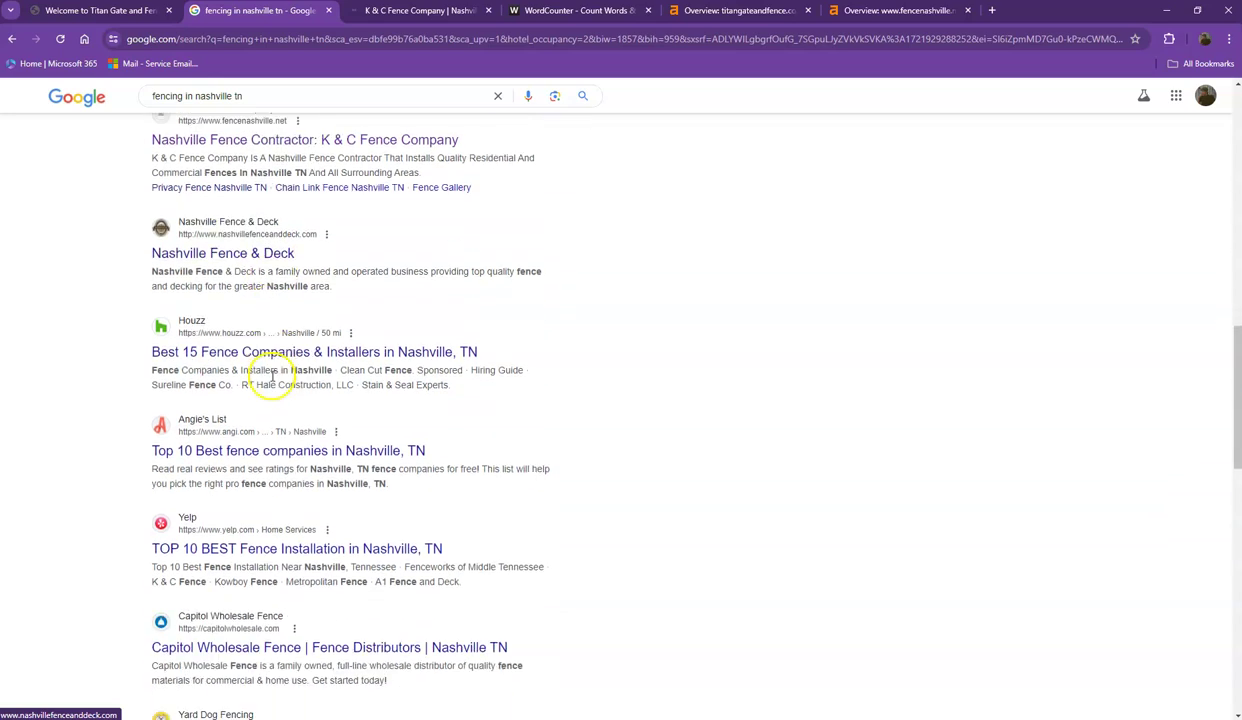
scroll(272, 385, down, 2)
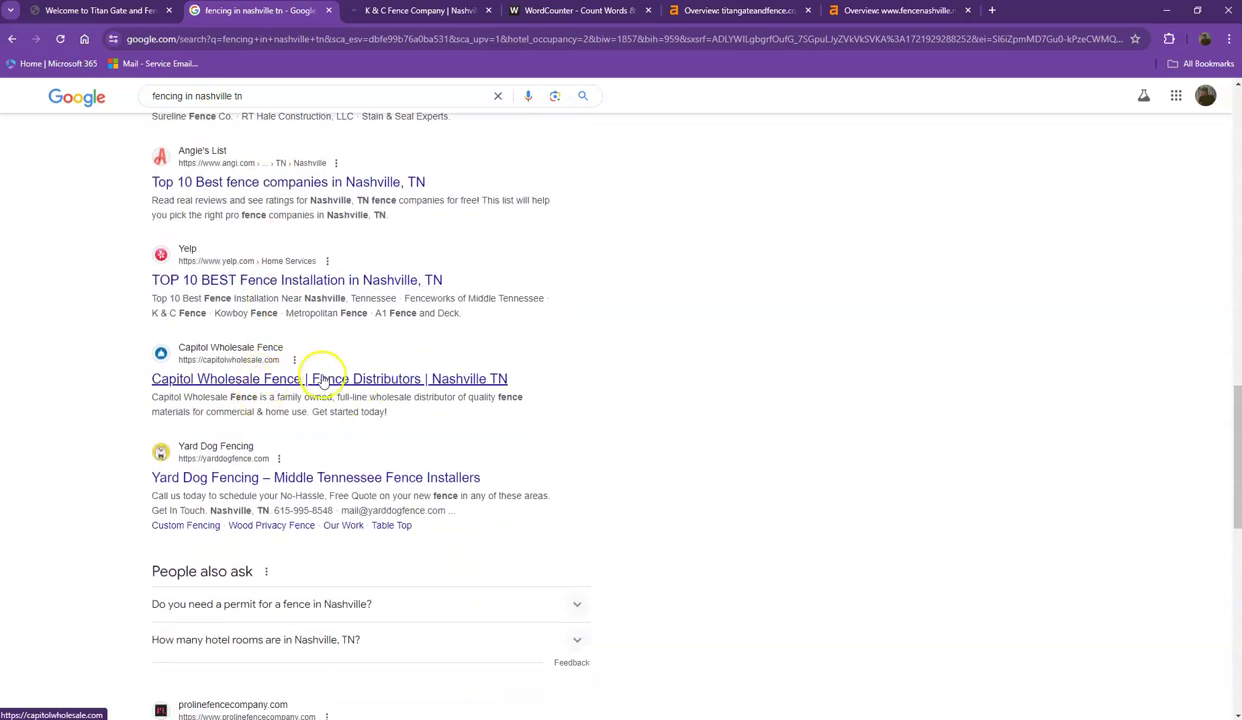
scroll(213, 466, down, 2)
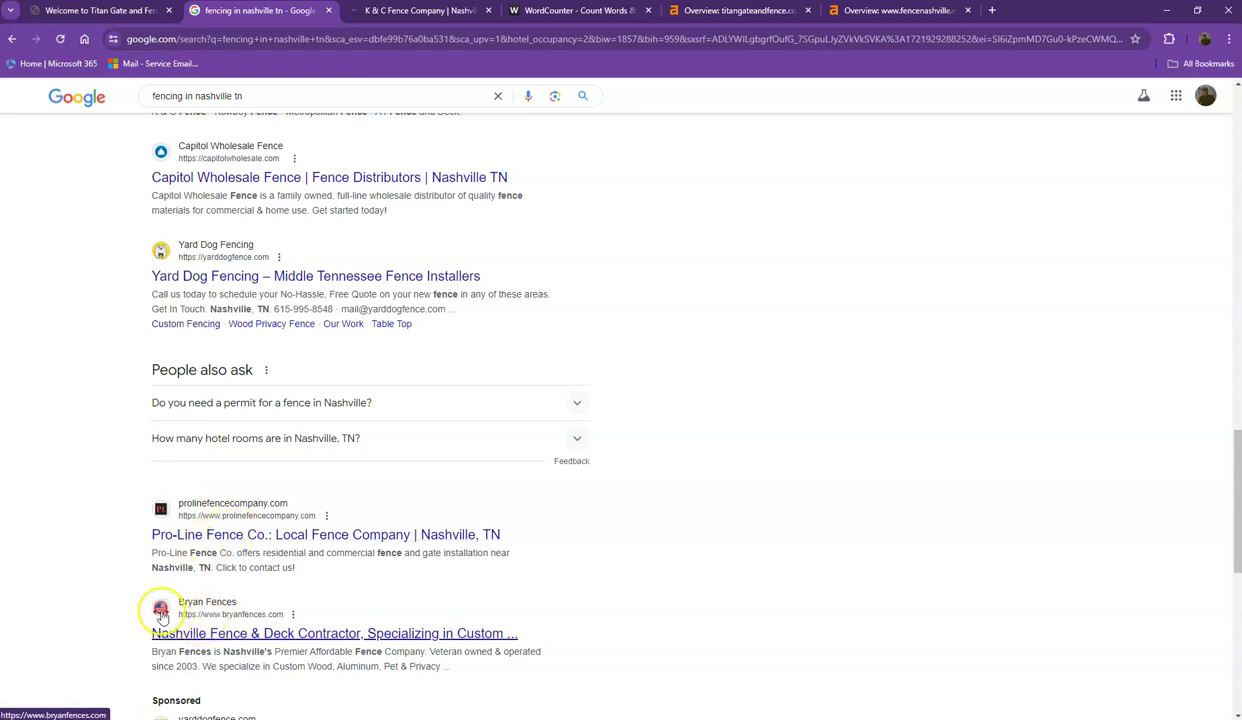
scroll(120, 538, up, 6)
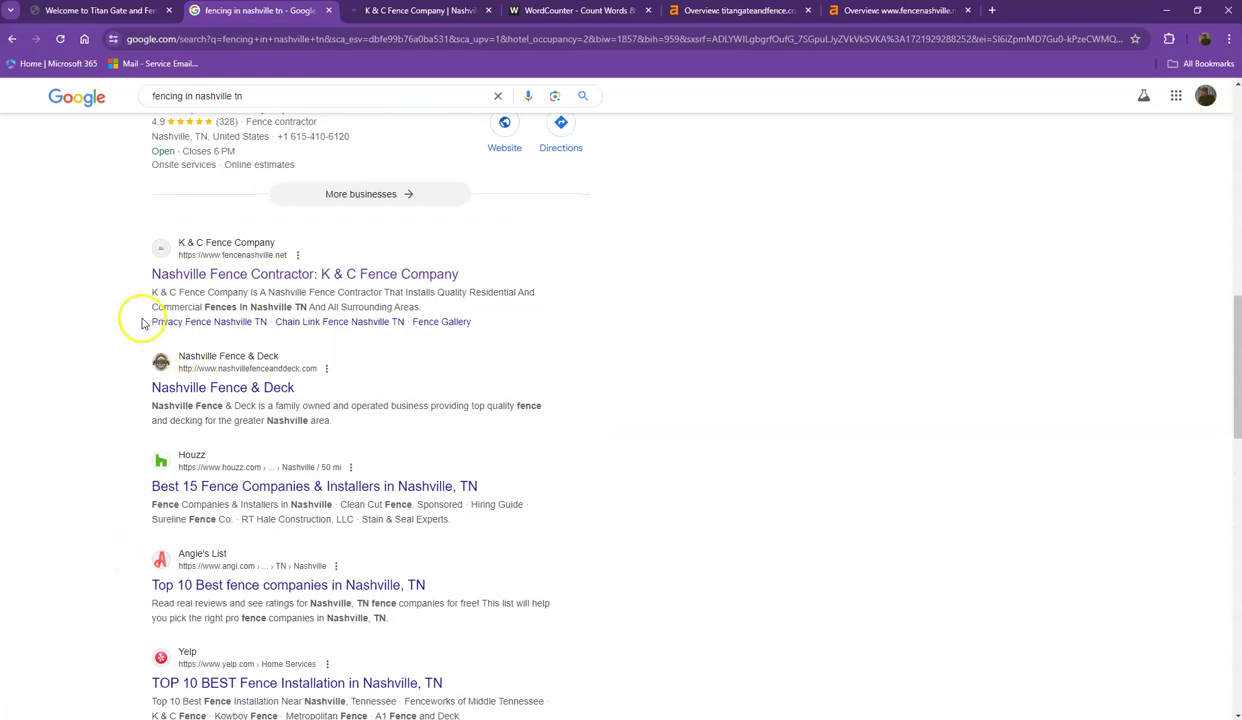
Examine the full K & C Fence Company homepage, including its service descriptions, fence type sections and blog posts
click(393, 12)
scroll(310, 190, up, 3)
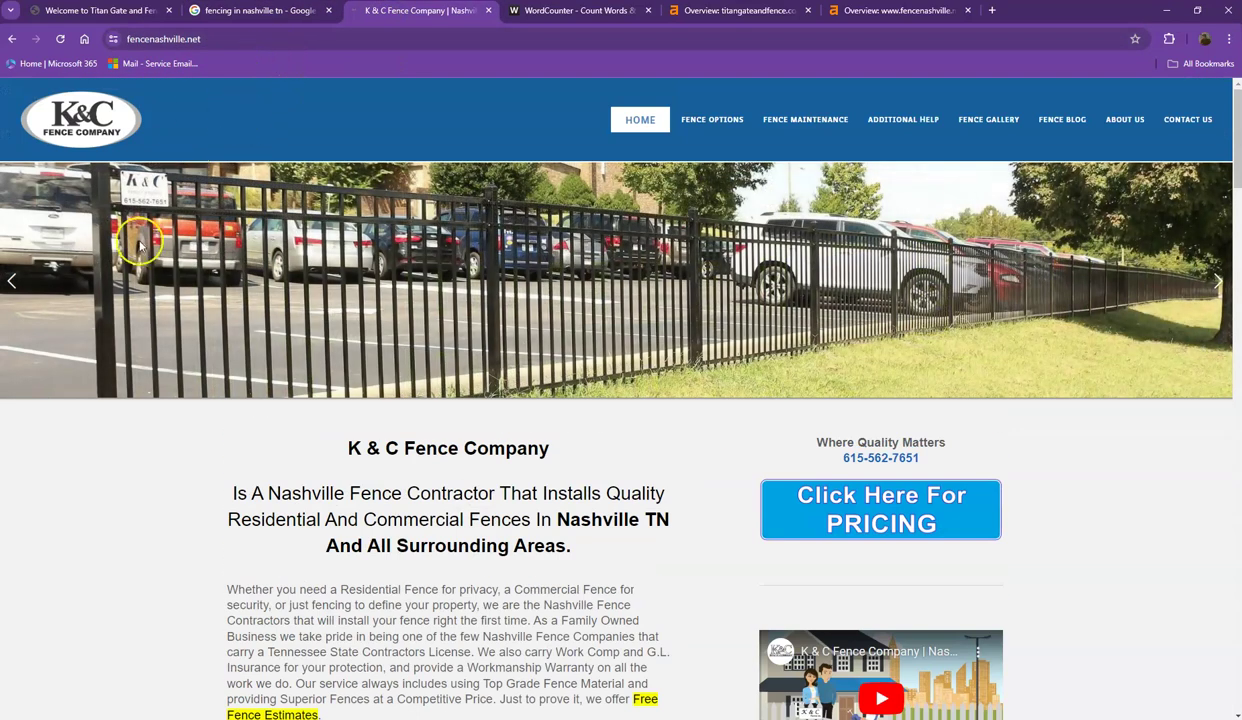
scroll(305, 238, down, 3)
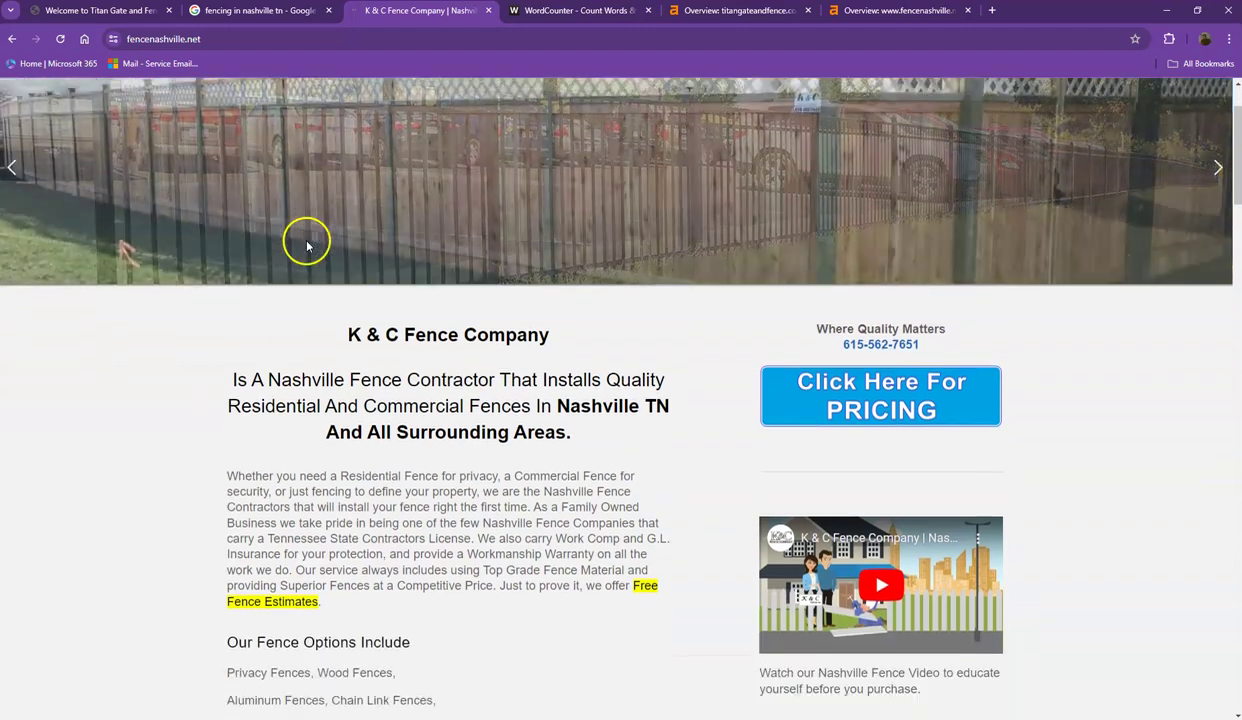
scroll(308, 243, down, 2)
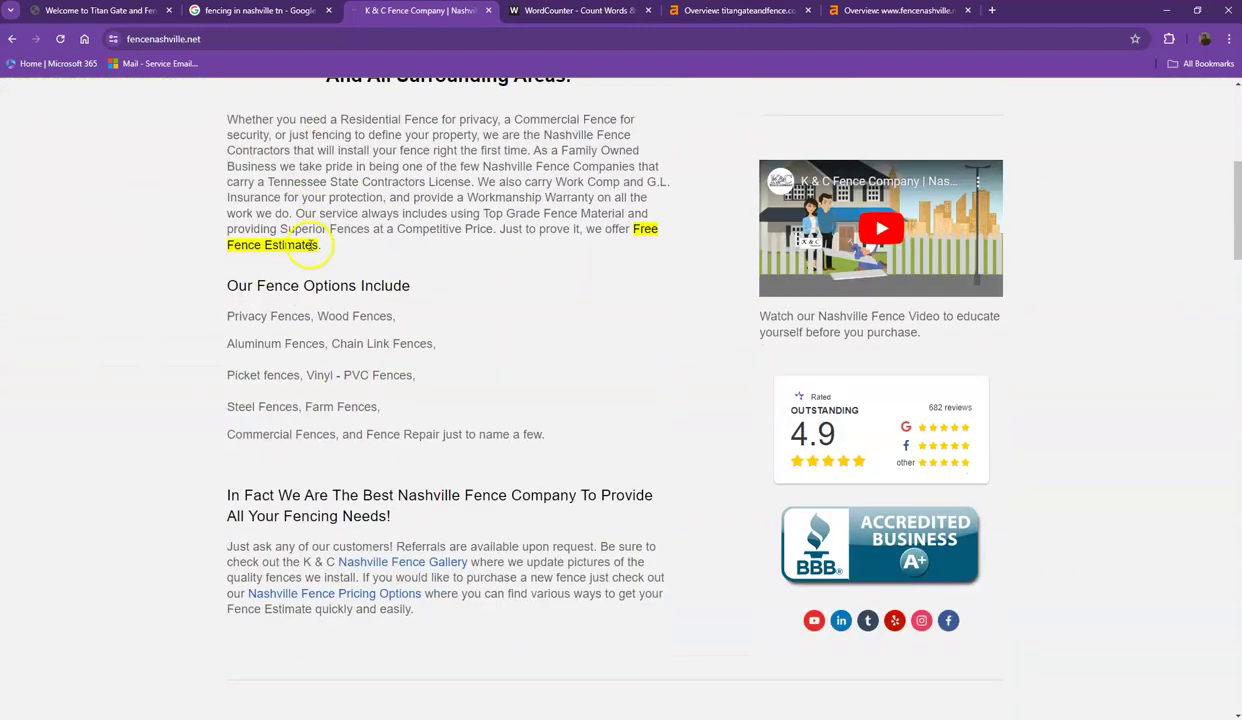
scroll(330, 246, down, 2)
scroll(730, 205, down, 5)
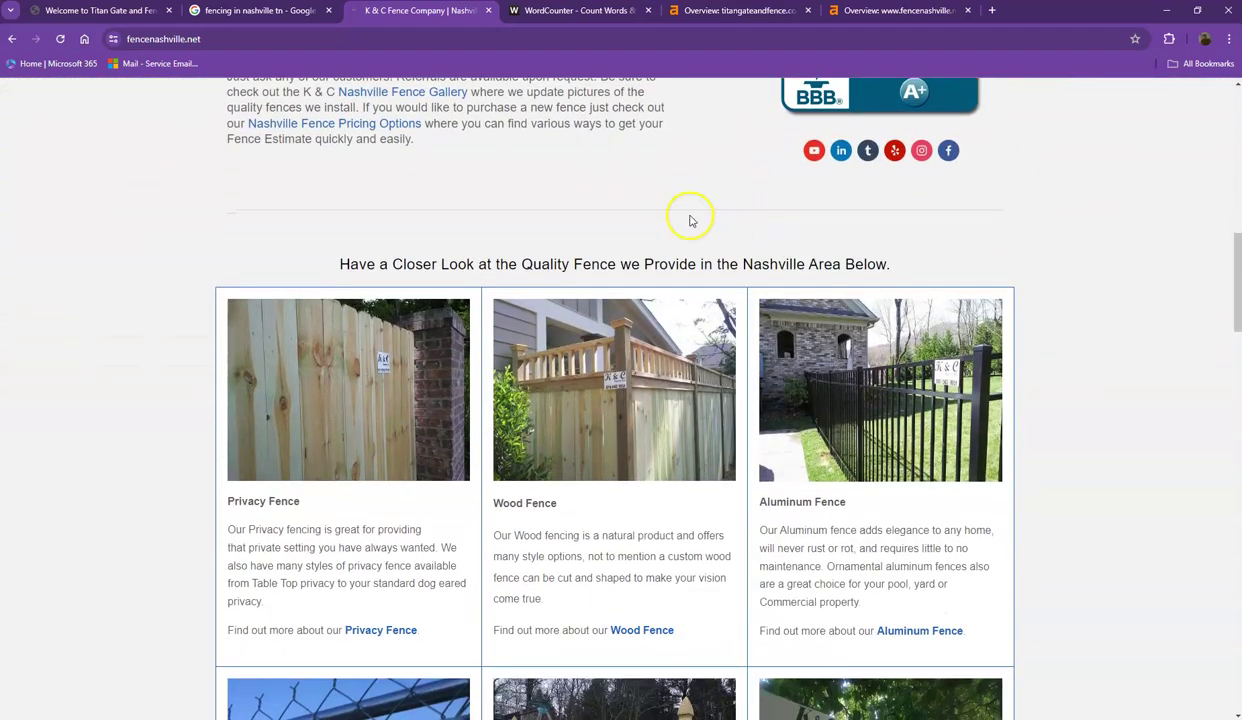
scroll(437, 240, down, 9)
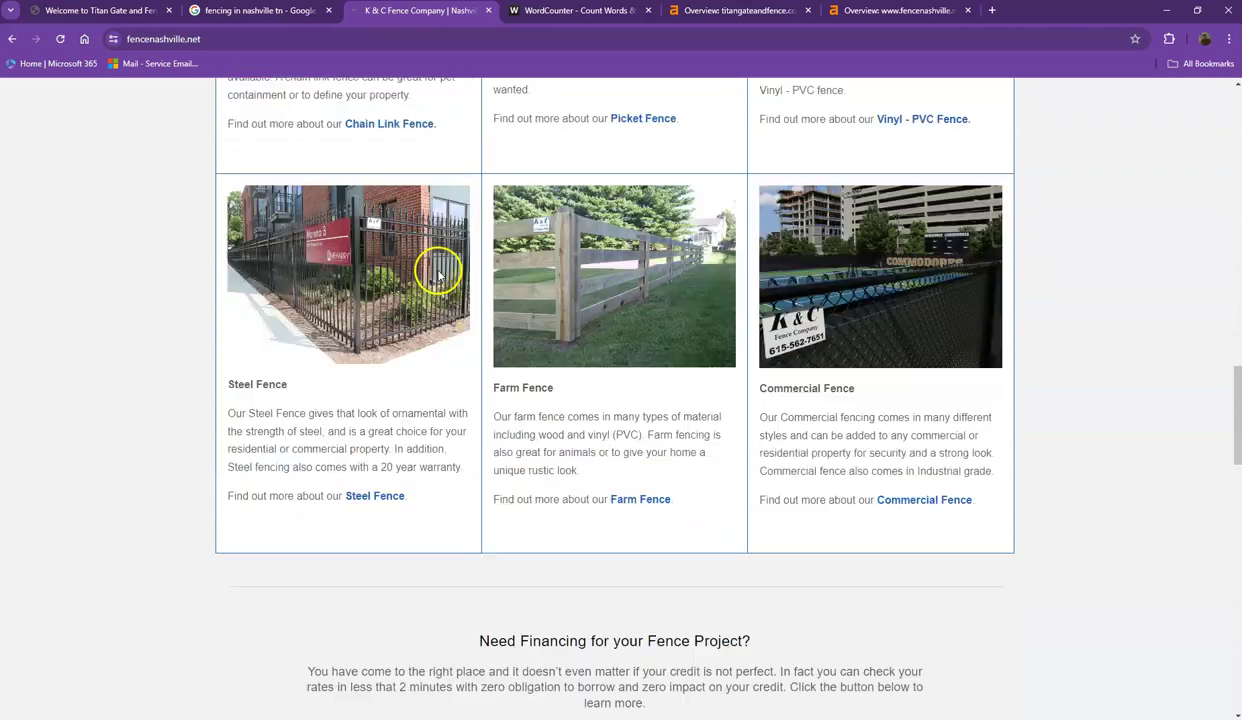
scroll(437, 277, down, 11)
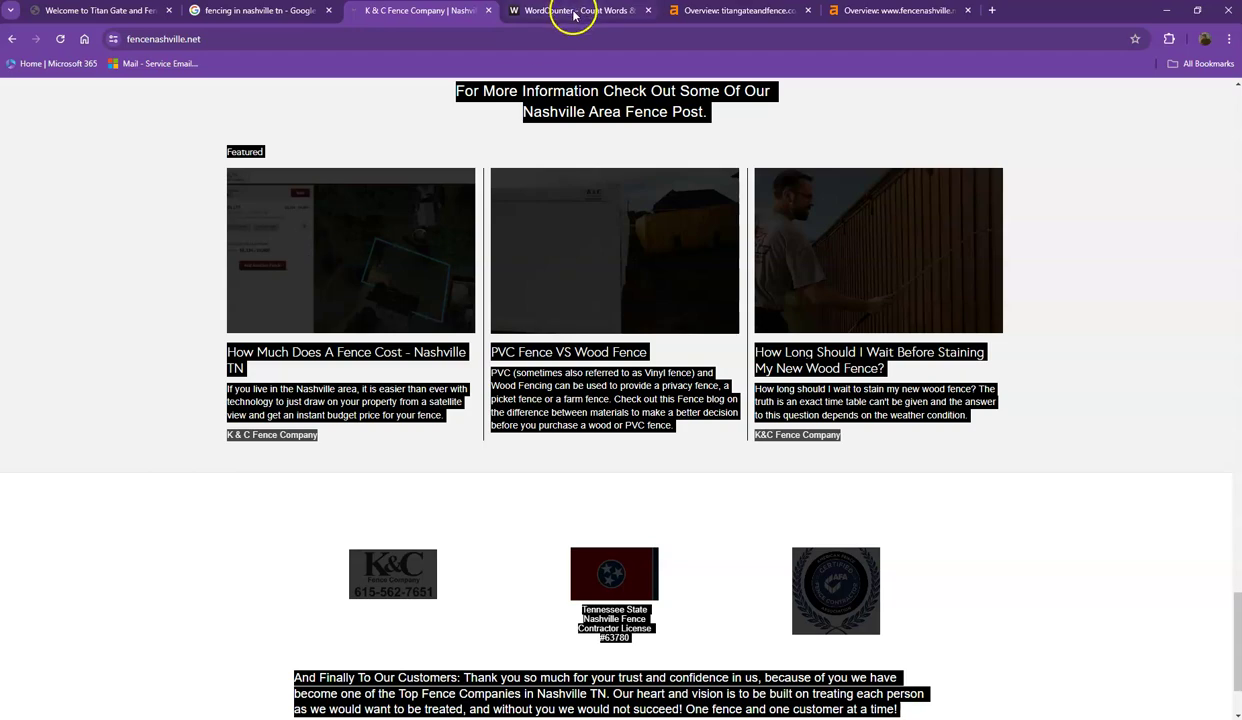
Replace the WordCounter text with the copied K & C homepage text and check its word count
click(568, 10)
key(ctrl+a)
key(ctrl+v)
scroll(527, 230, up, 15)
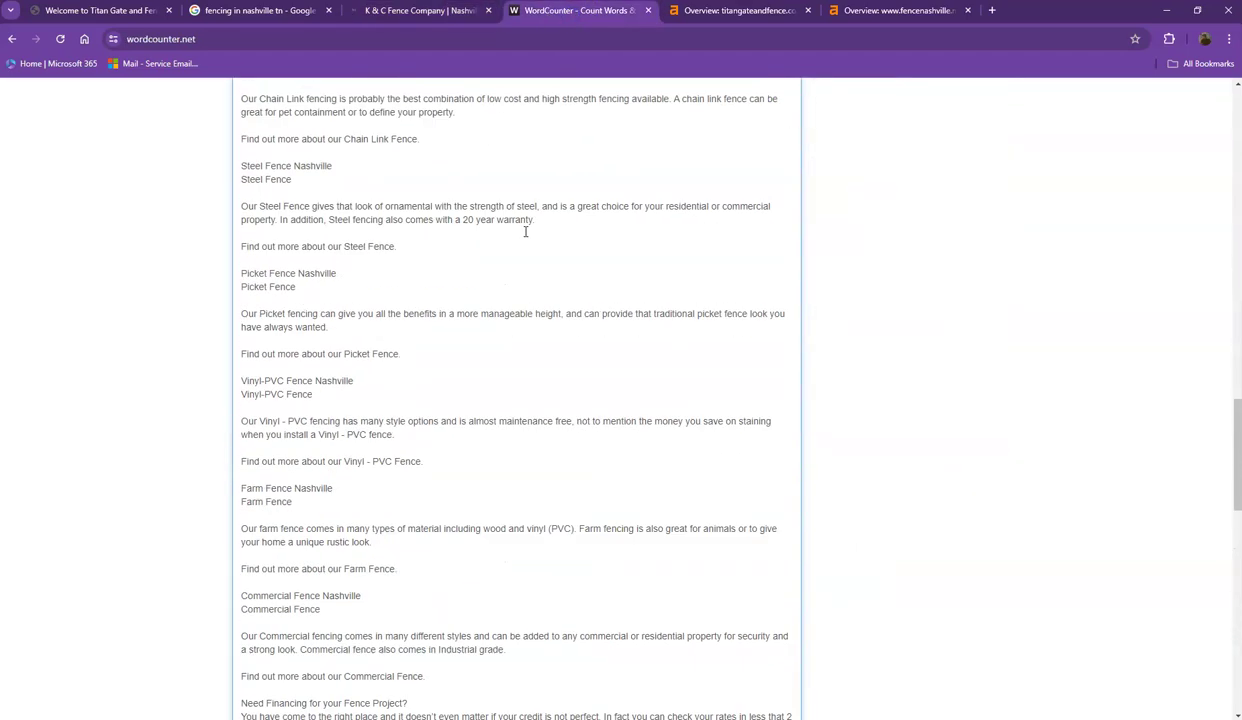
scroll(330, 200, up, 15)
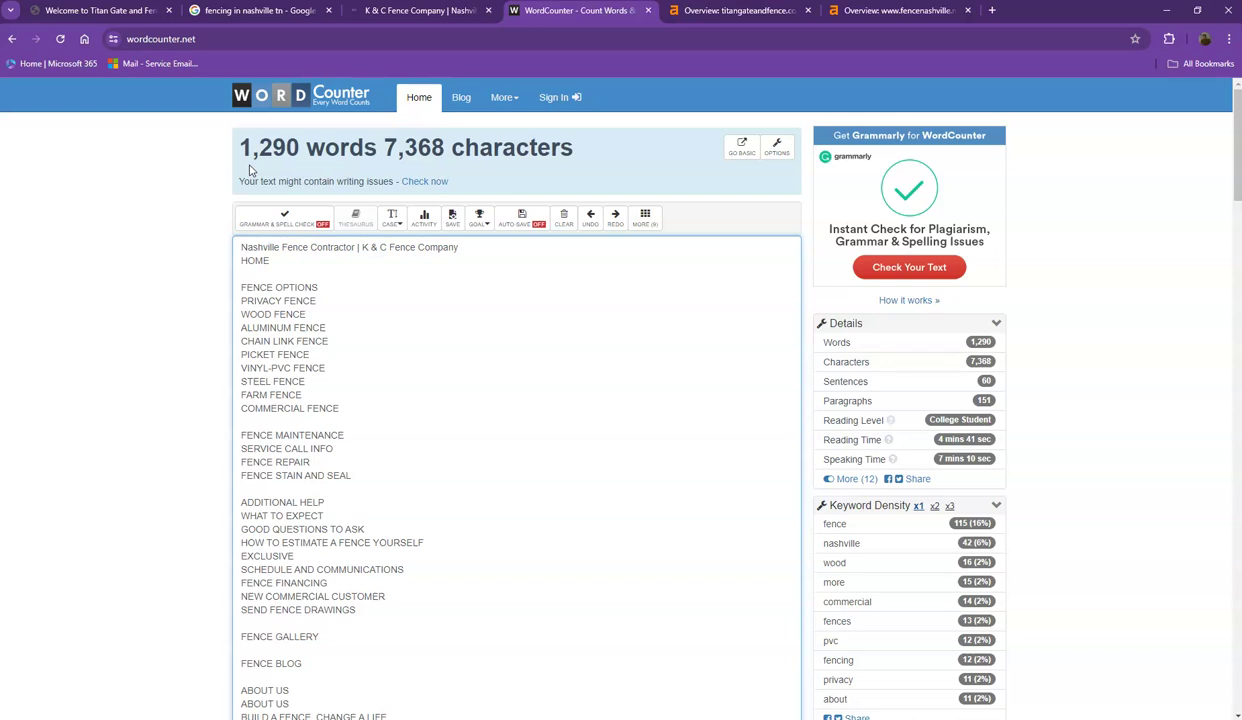
click(713, 14)
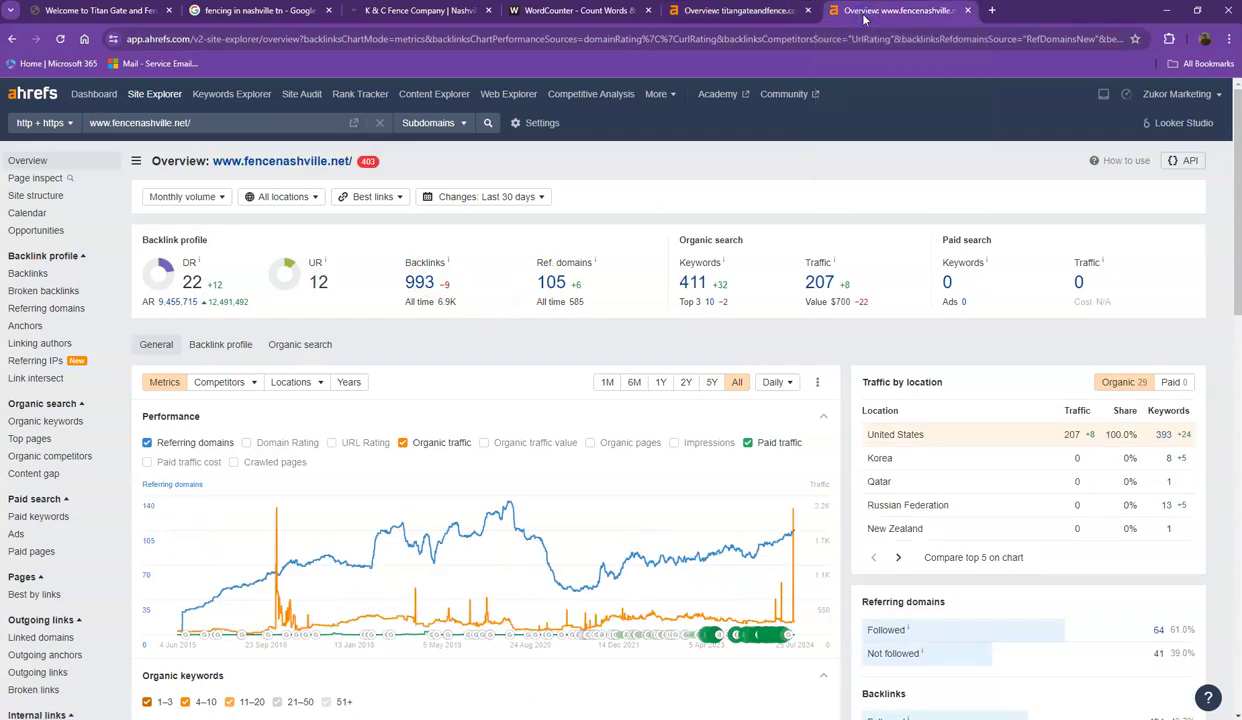
click(760, 12)
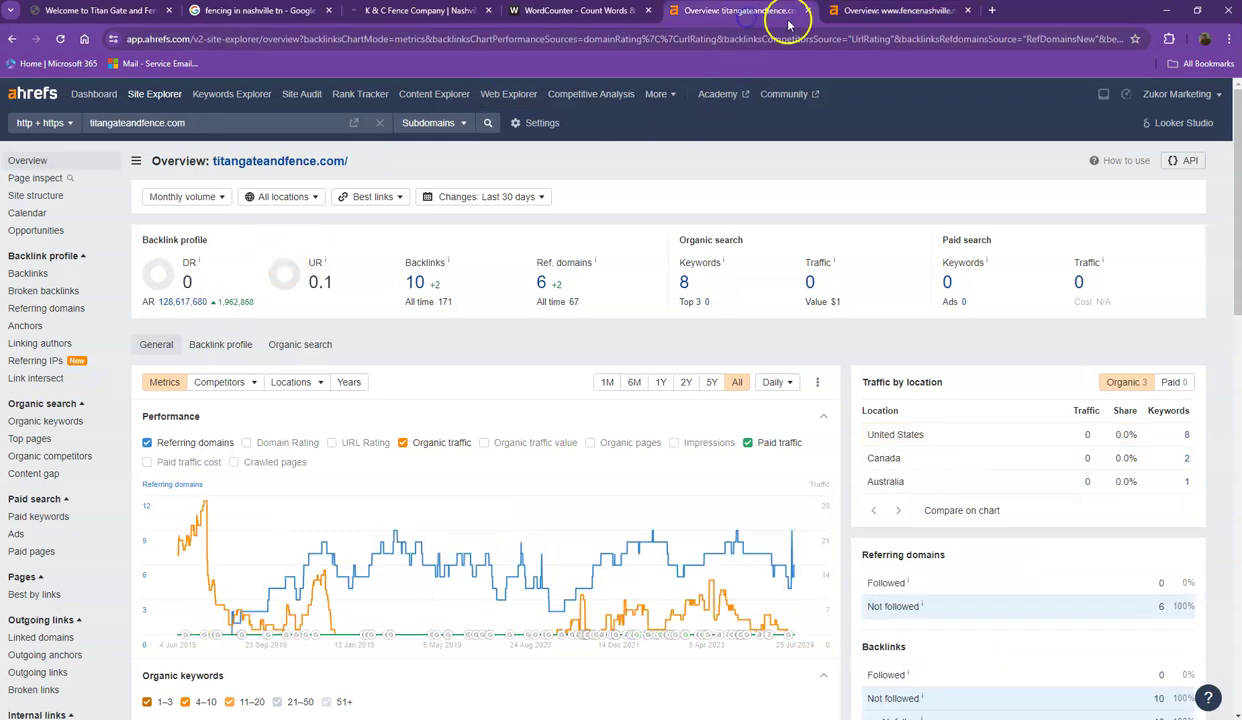
click(855, 12)
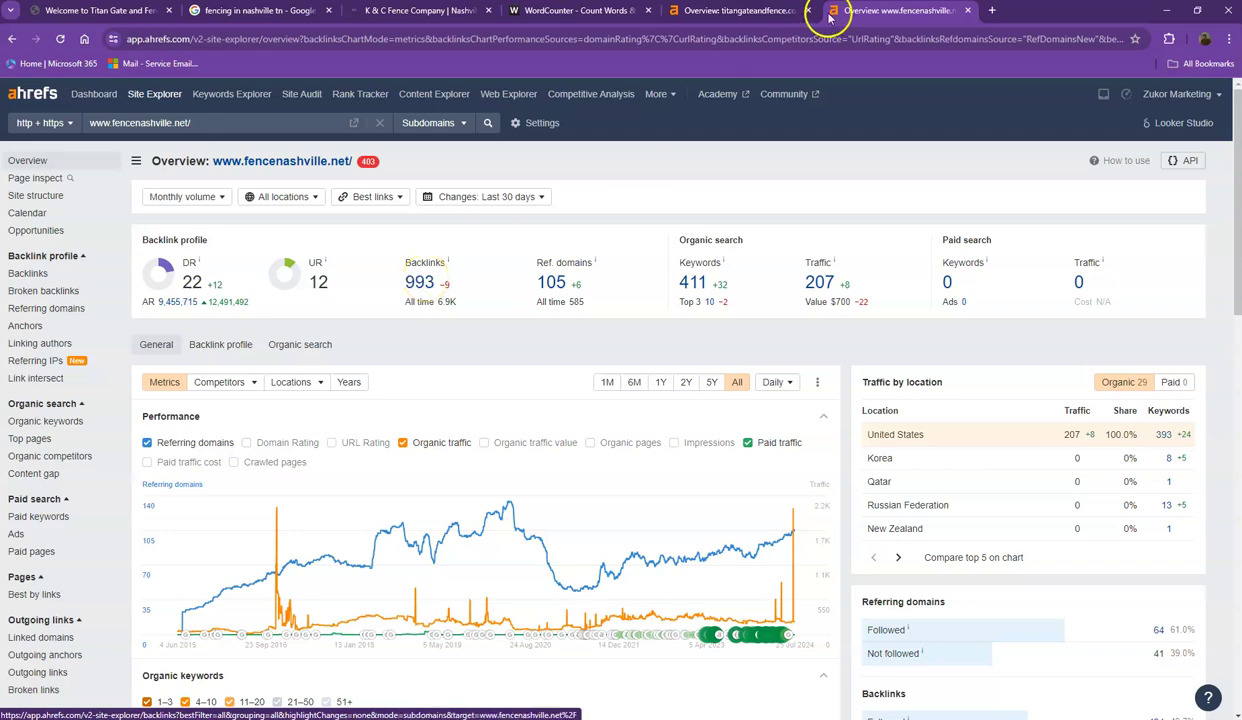
Compare both sites' overviews again and open the competitor's referring domains and organic keywords reports in separate tabs
click(740, 10)
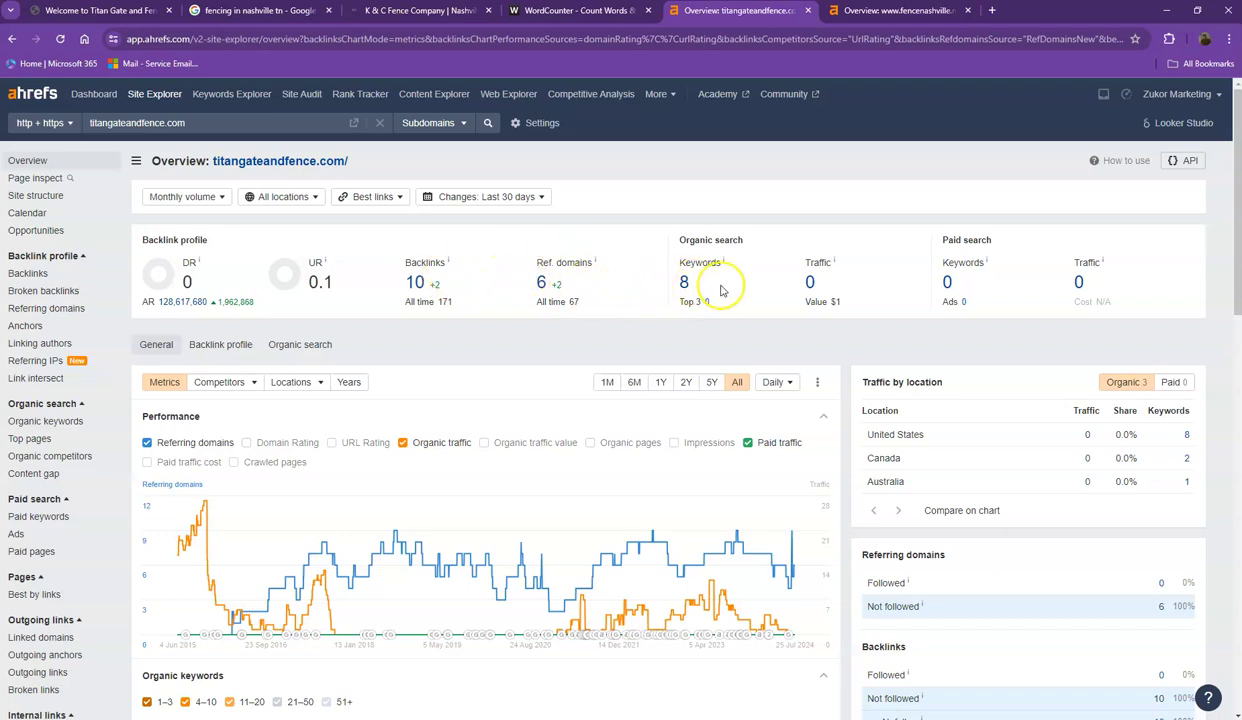
click(893, 12)
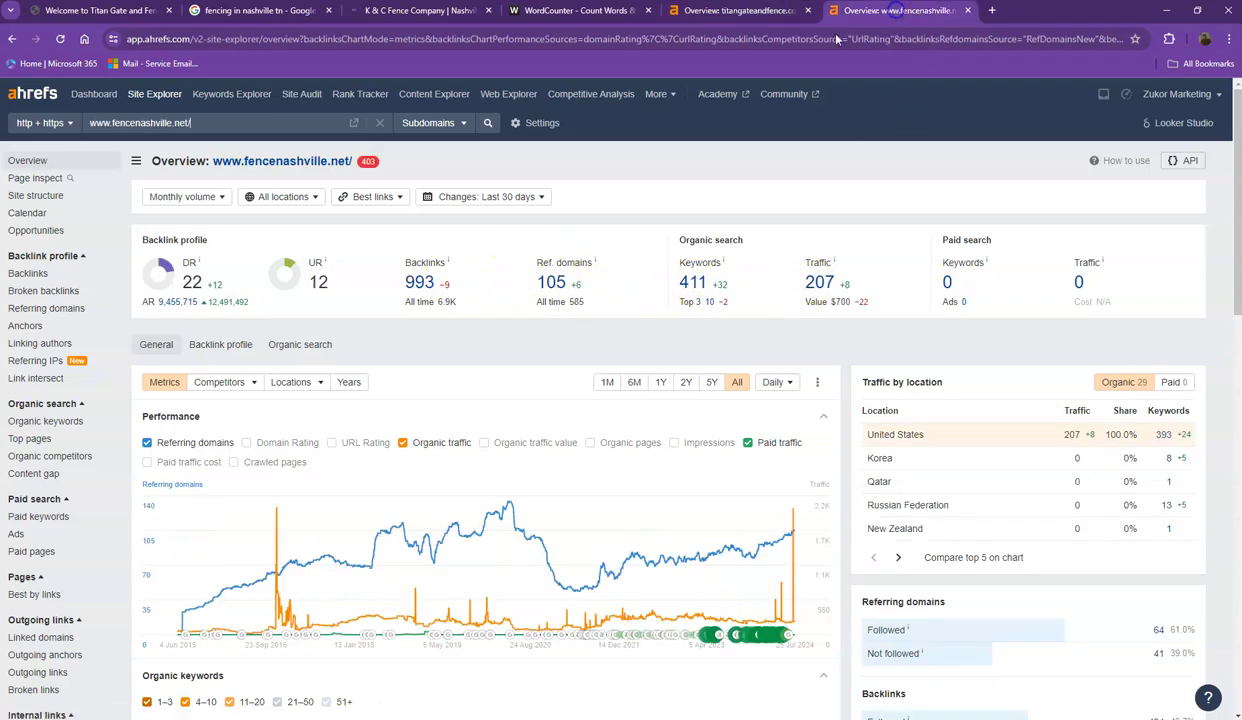
right_click(553, 284)
click(590, 297)
right_click(690, 285)
click(712, 300)
click(893, 11)
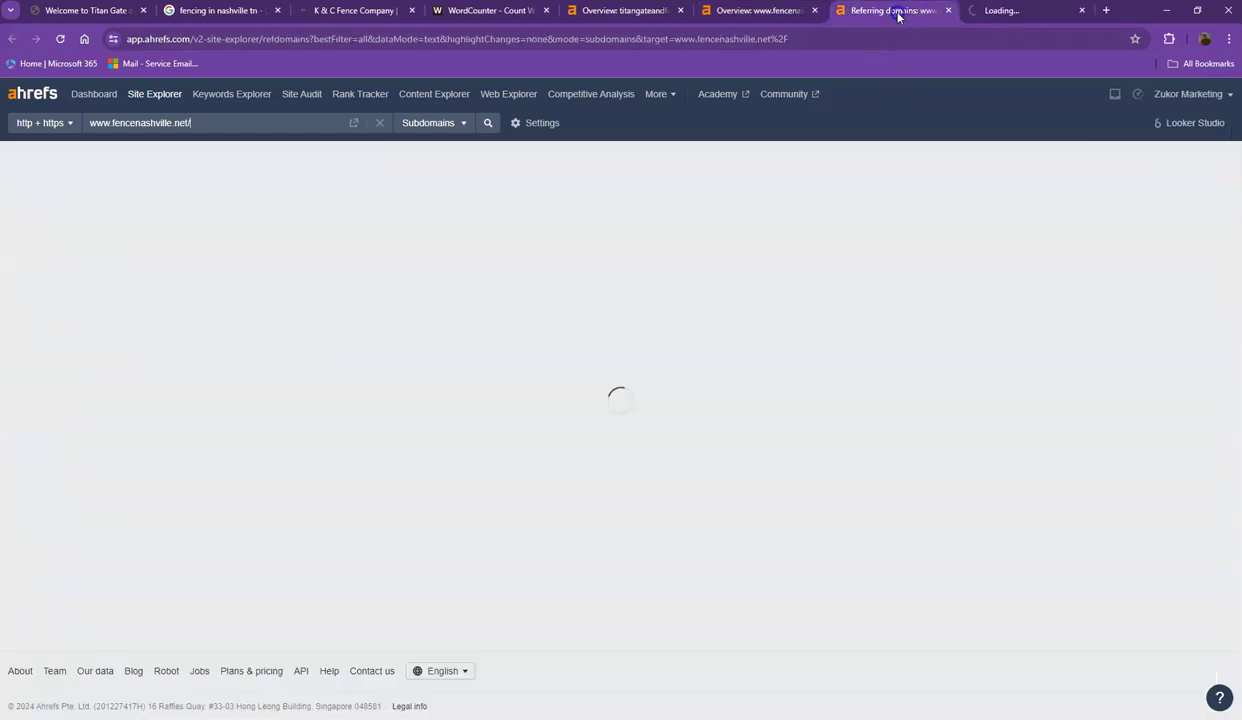
click(1010, 10)
click(898, 22)
click(888, 12)
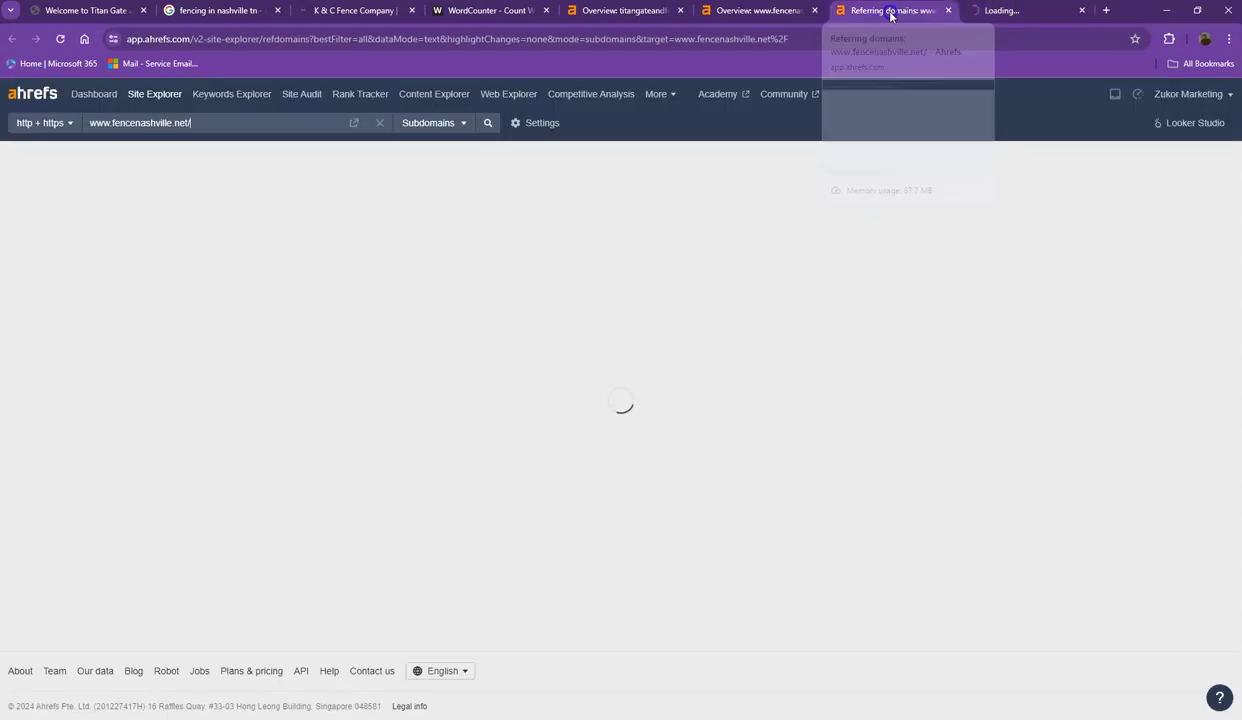
click(1010, 10)
click(893, 11)
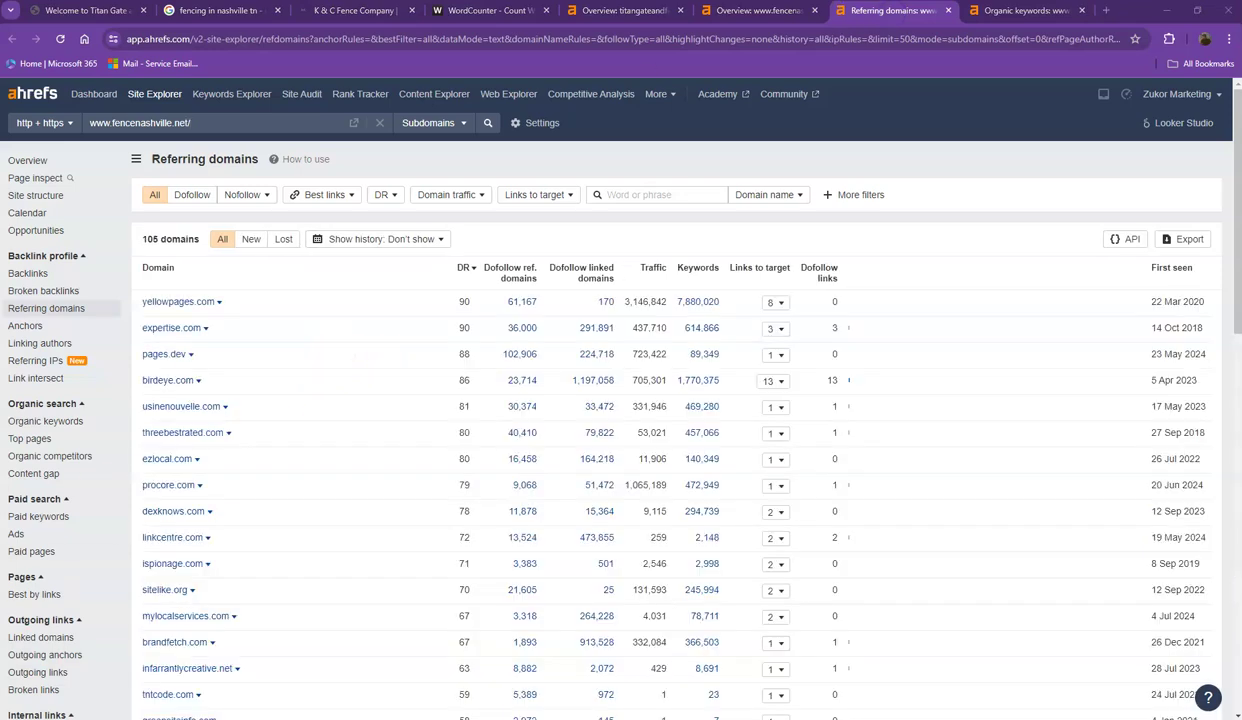
scroll(210, 390, down, 10)
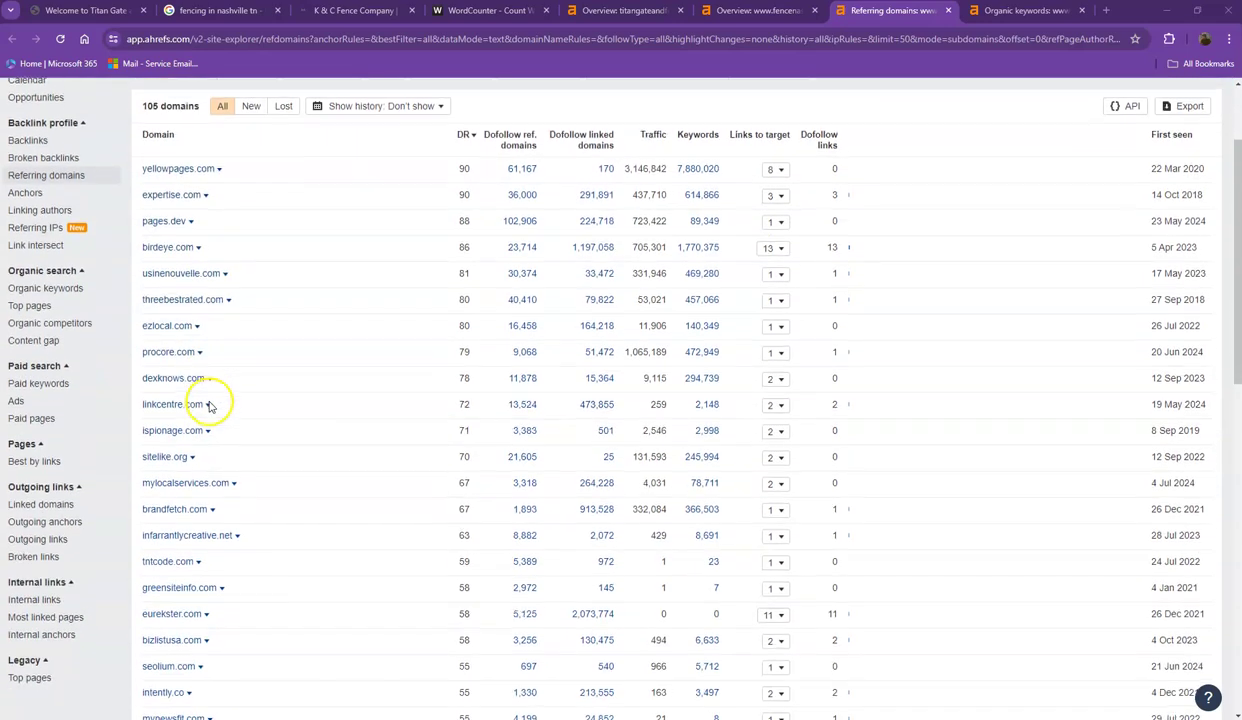
scroll(208, 460, down, 5)
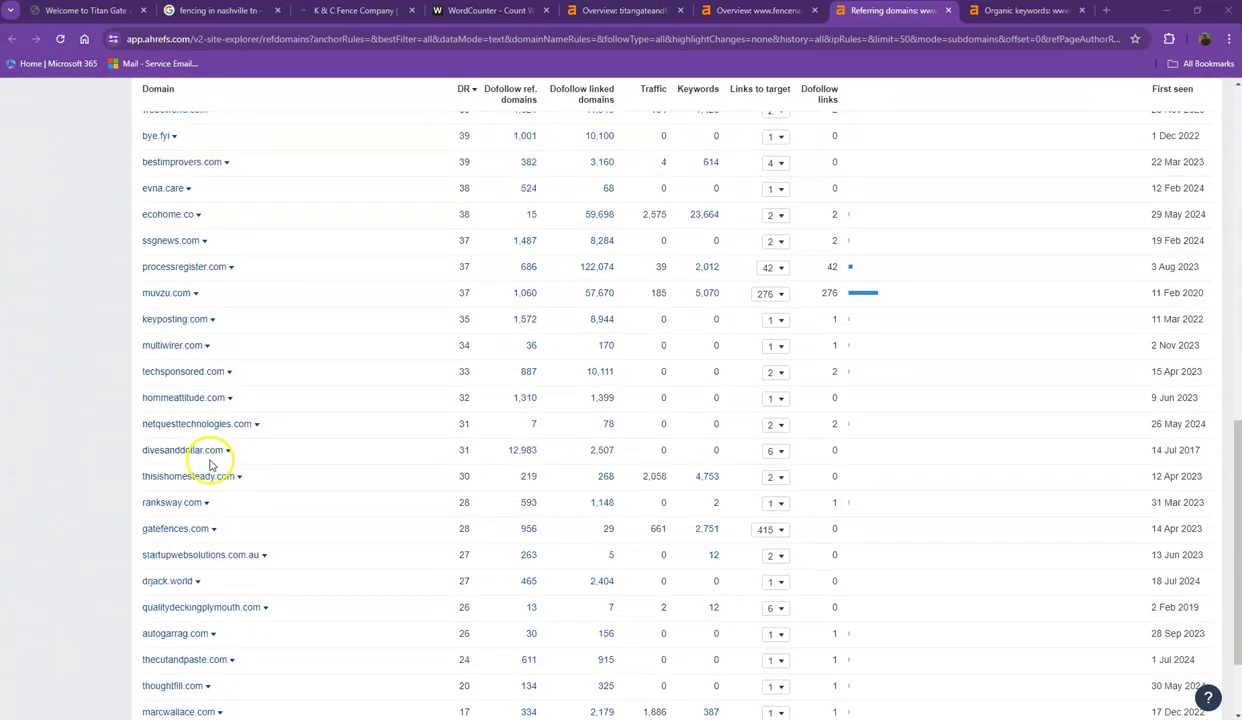
click(176, 623)
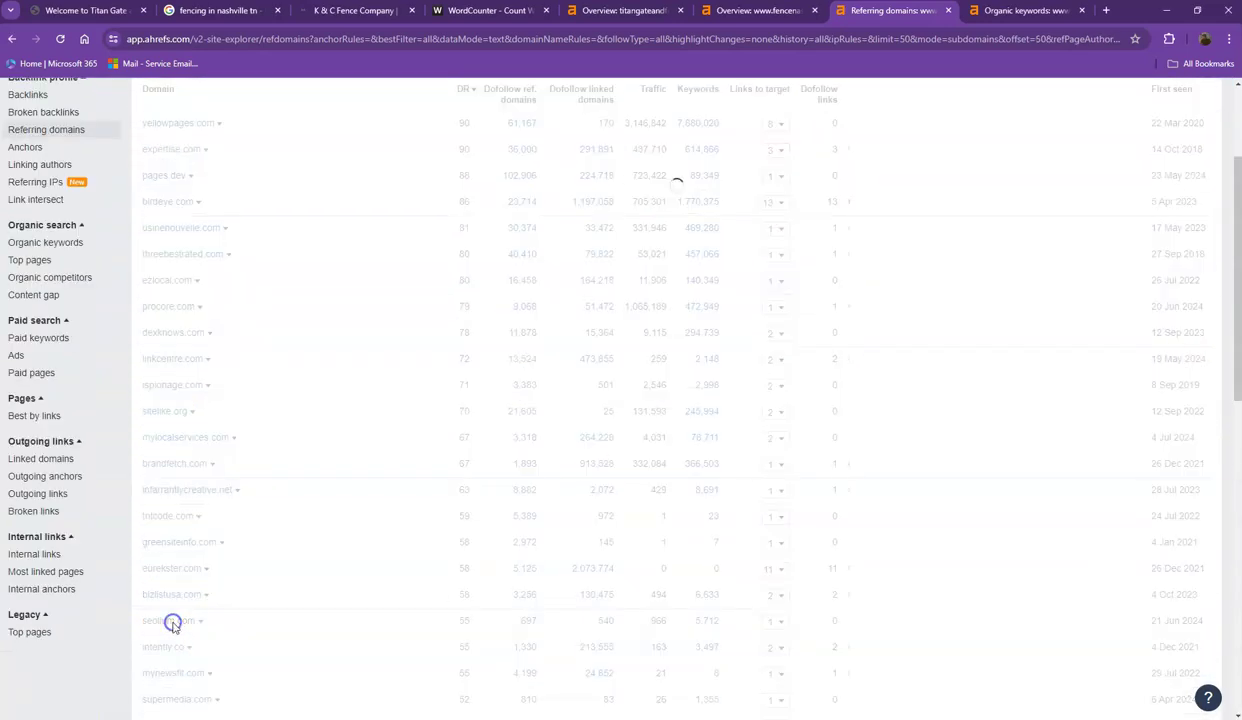
scroll(537, 166, down, 5)
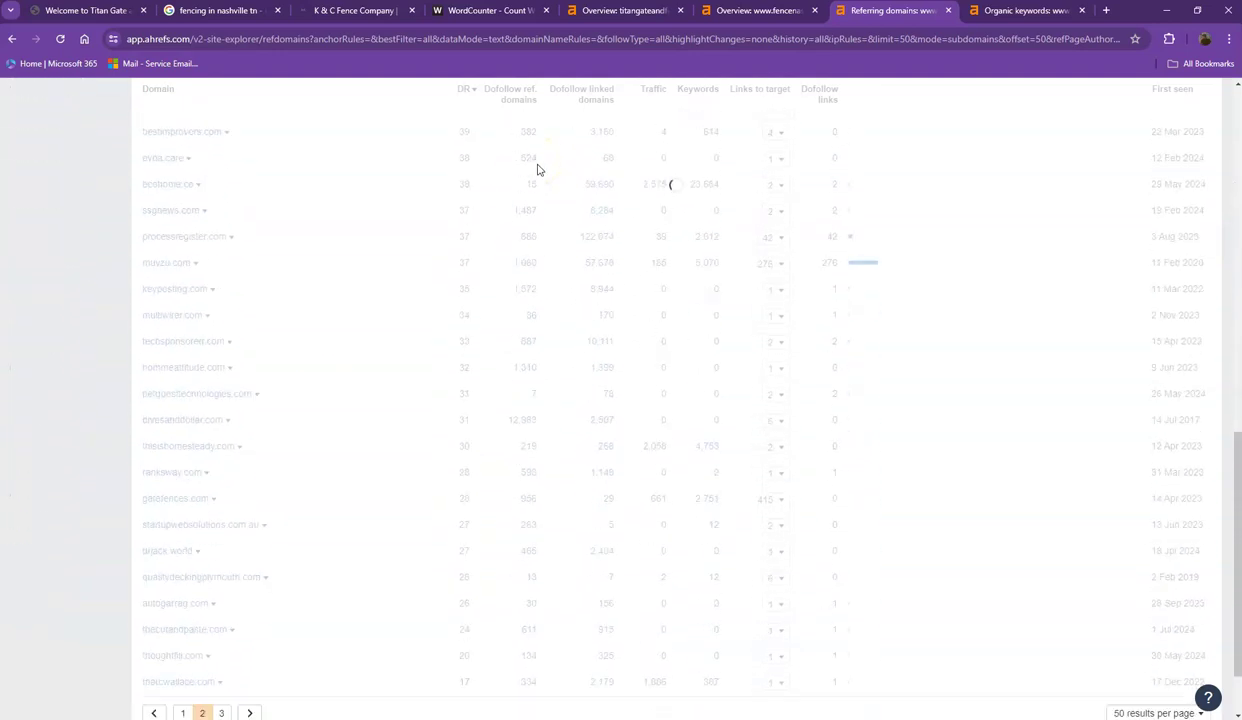
click(1035, 12)
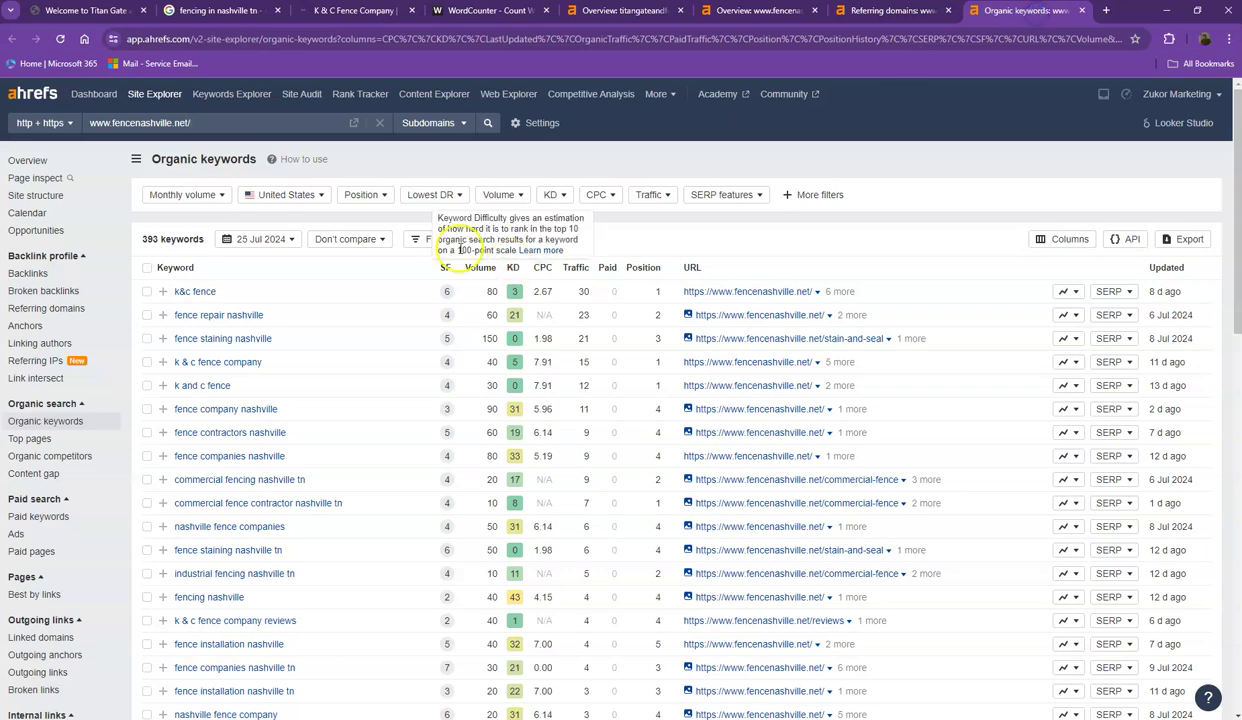
scroll(255, 345, down, 2)
scroll(255, 348, down, 2)
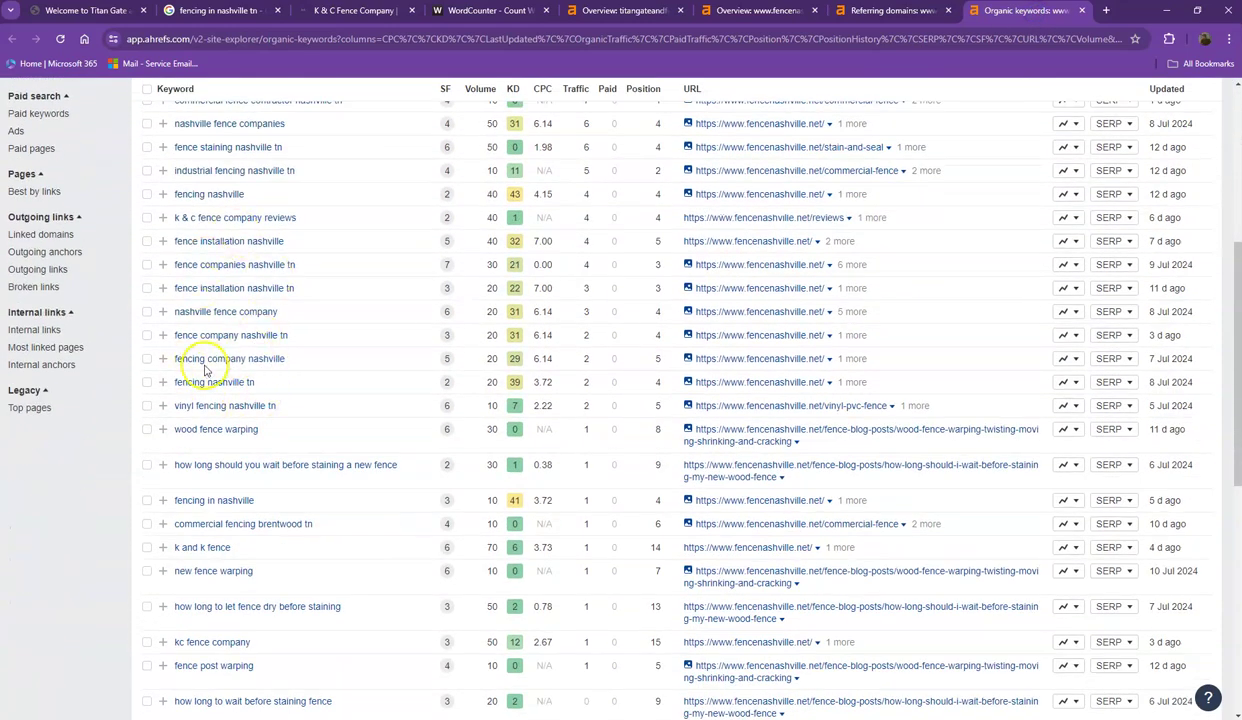
scroll(220, 380, down, 2)
scroll(215, 440, down, 4)
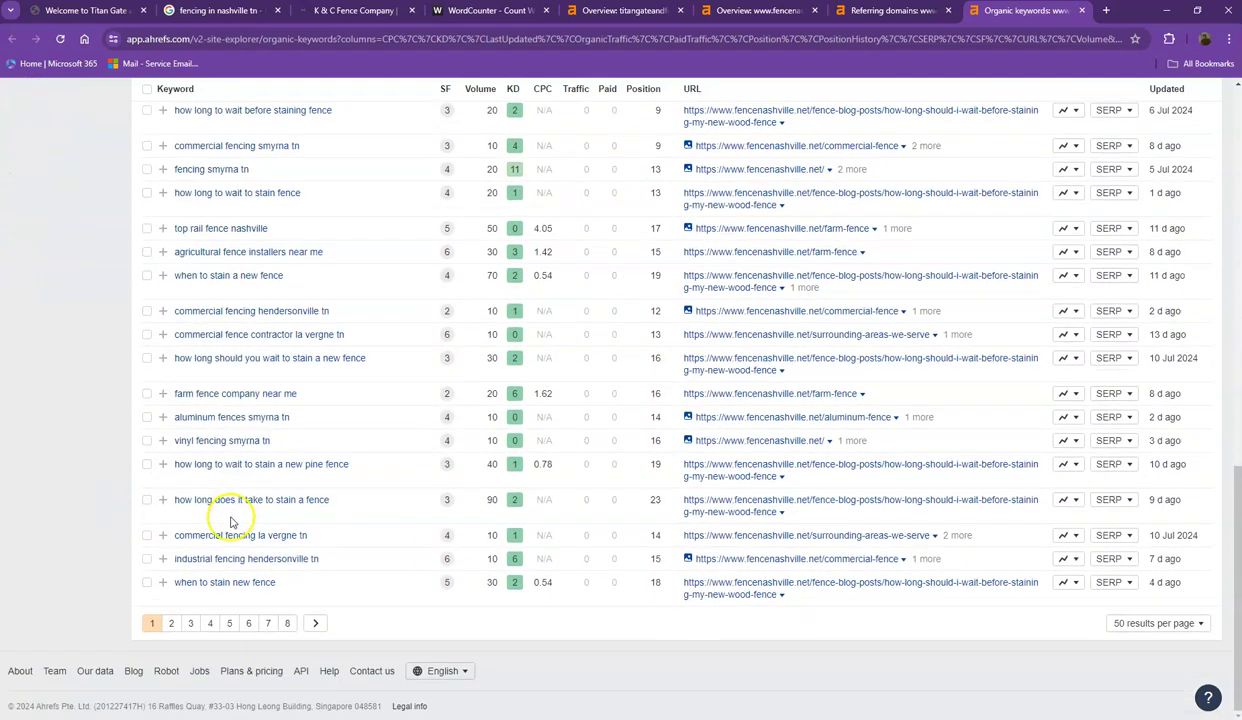
Review the second page of the competitor's organic keywords and close the referring domains and organic keywords reports
click(171, 623)
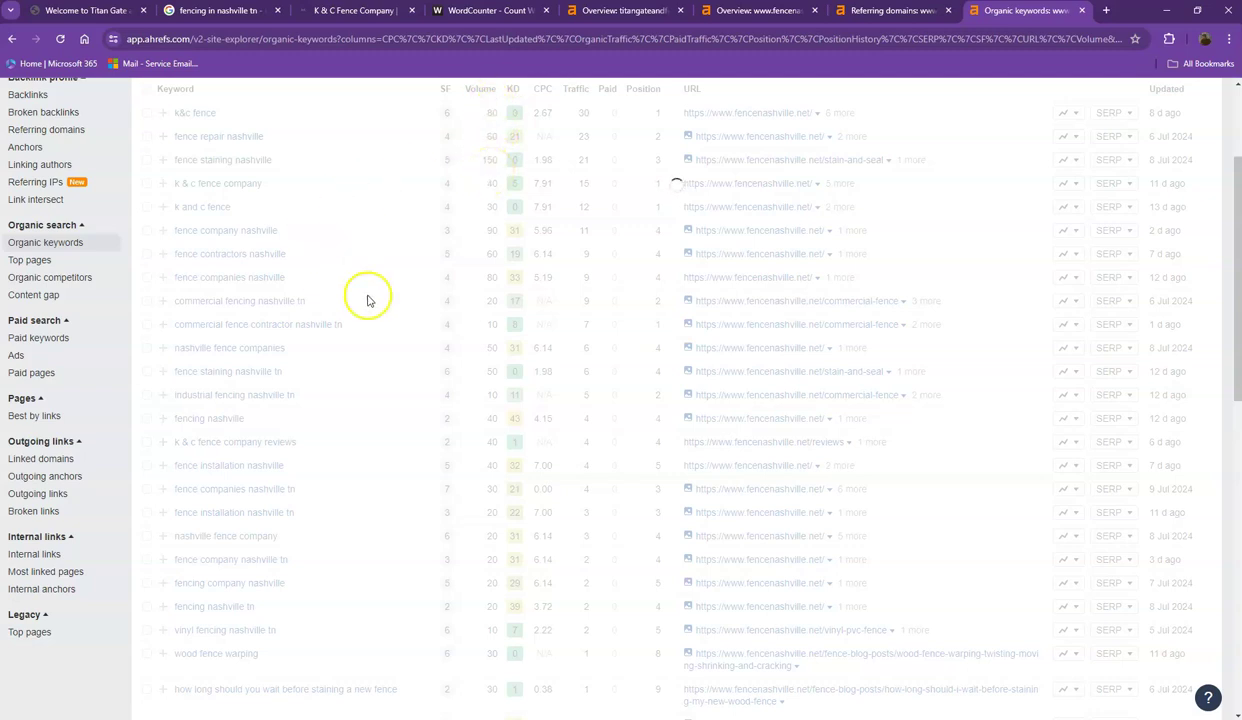
scroll(313, 305, down, 3)
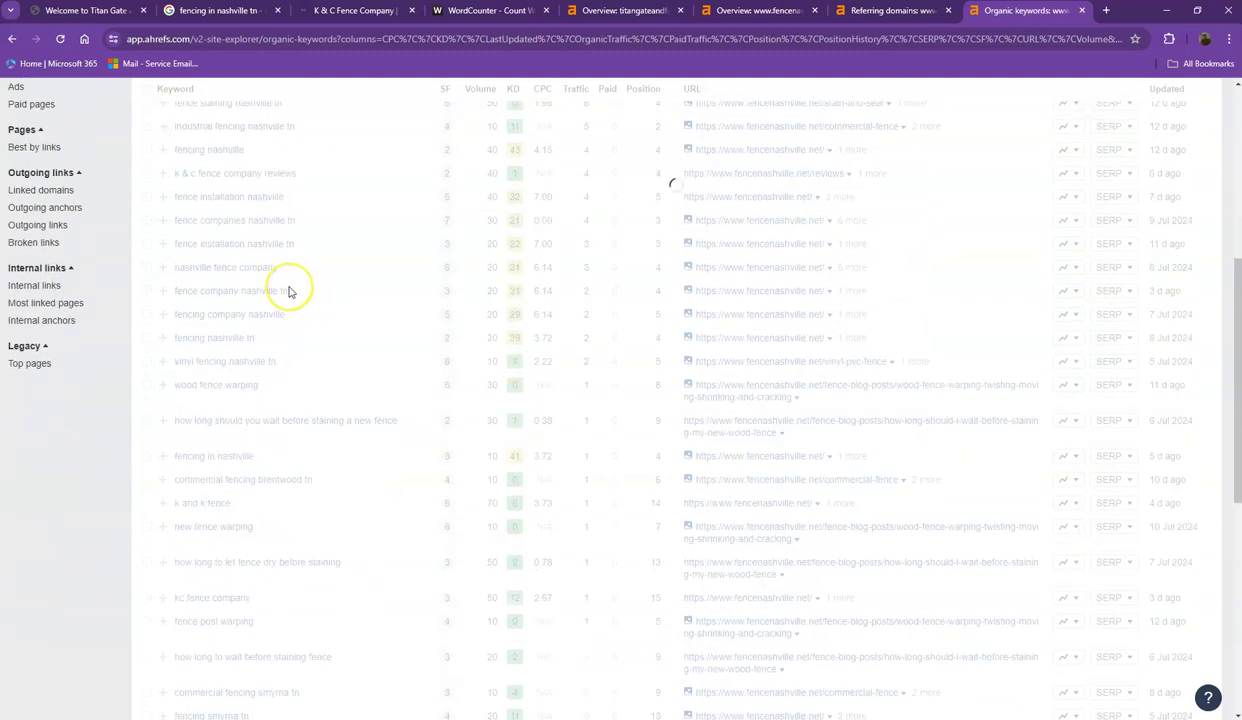
scroll(288, 291, down, 2)
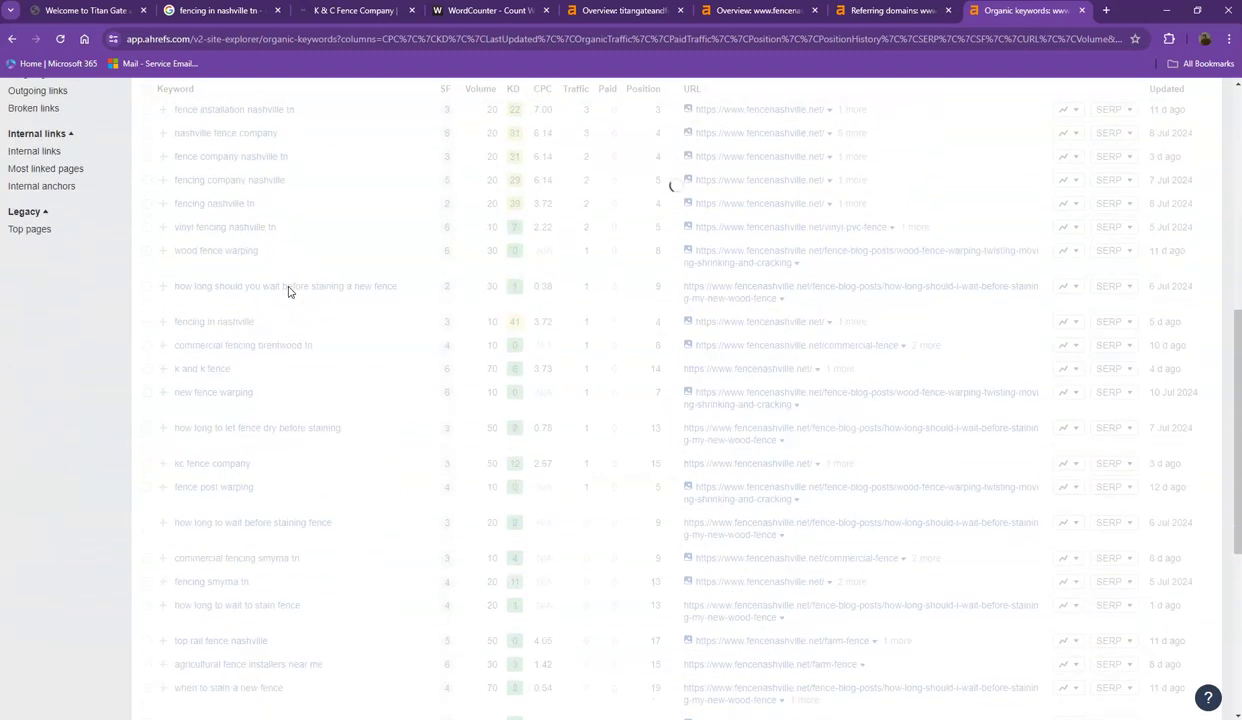
scroll(288, 291, down, 1)
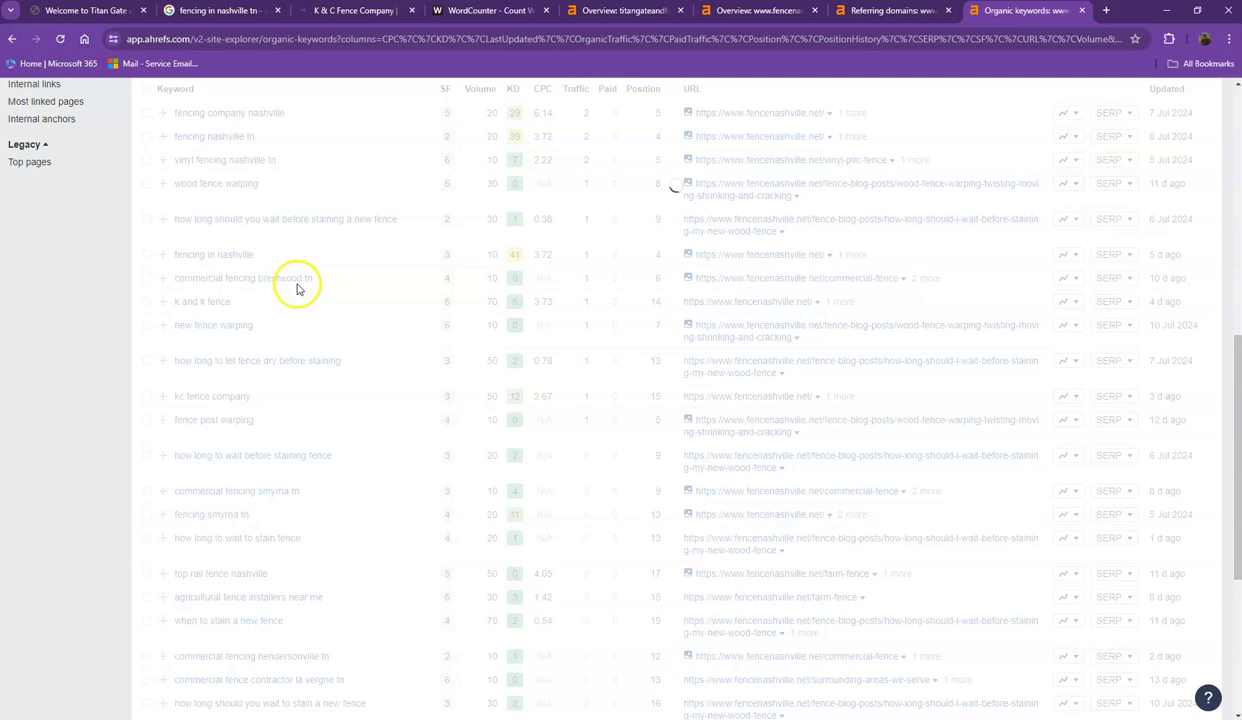
scroll(297, 289, down, 2)
scroll(297, 289, down, 1)
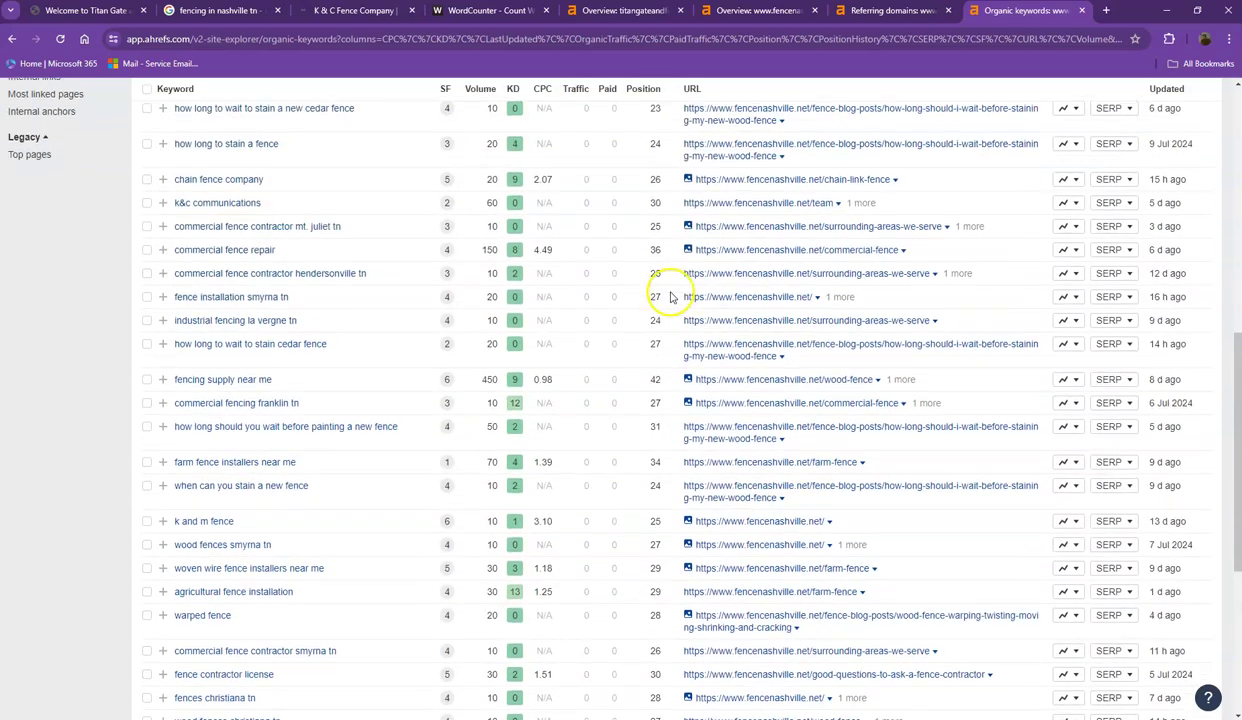
scroll(670, 291, down, 6)
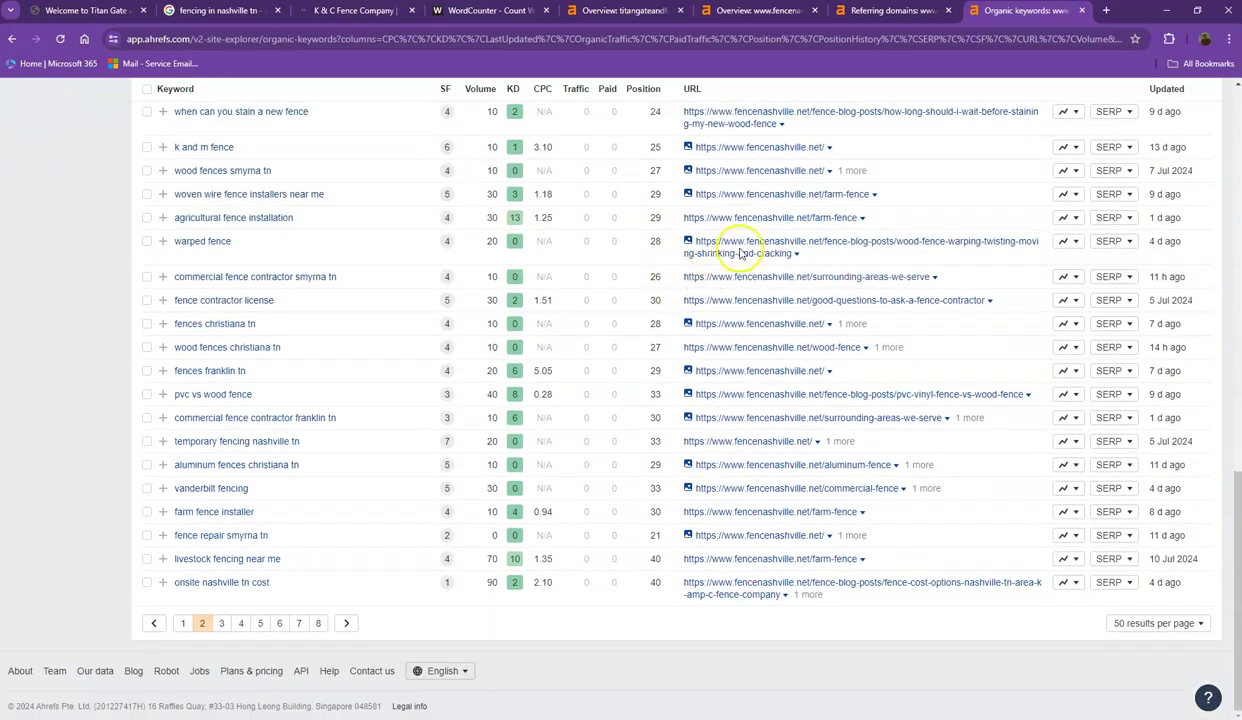
click(948, 10)
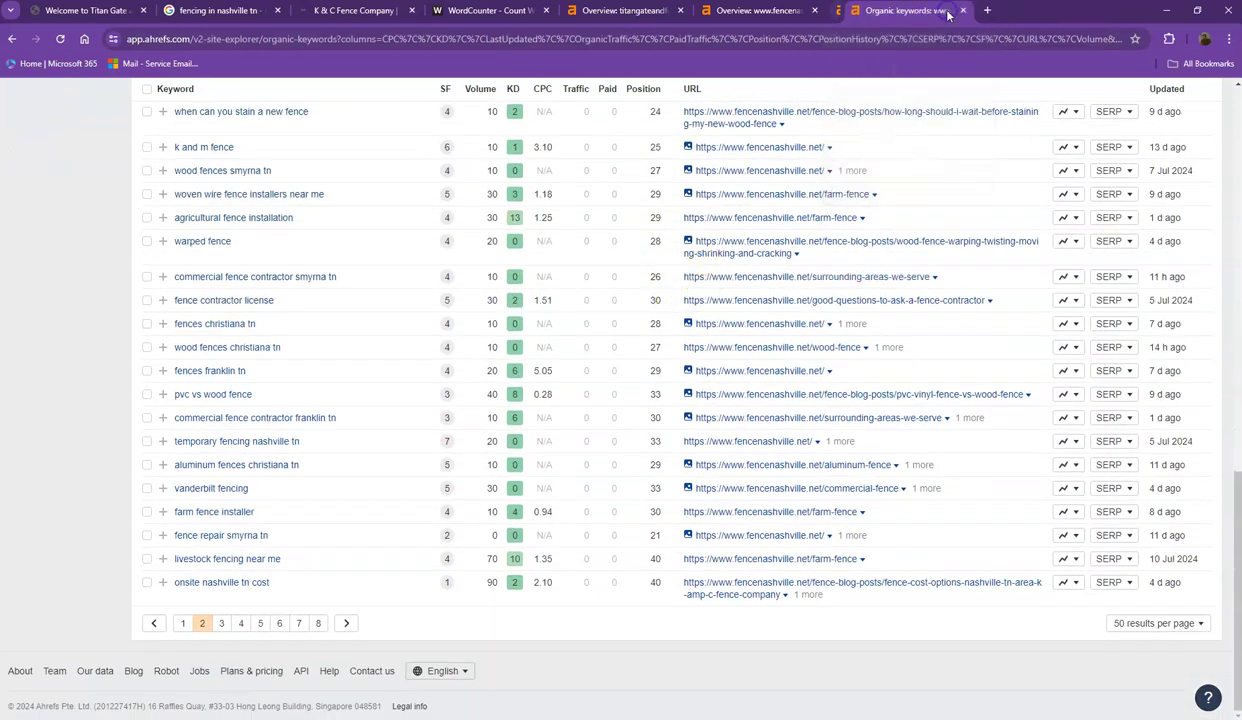
click(948, 10)
Check the file name of the gate photo on the Titan Gate and Fence homepage without saving the image
click(88, 11)
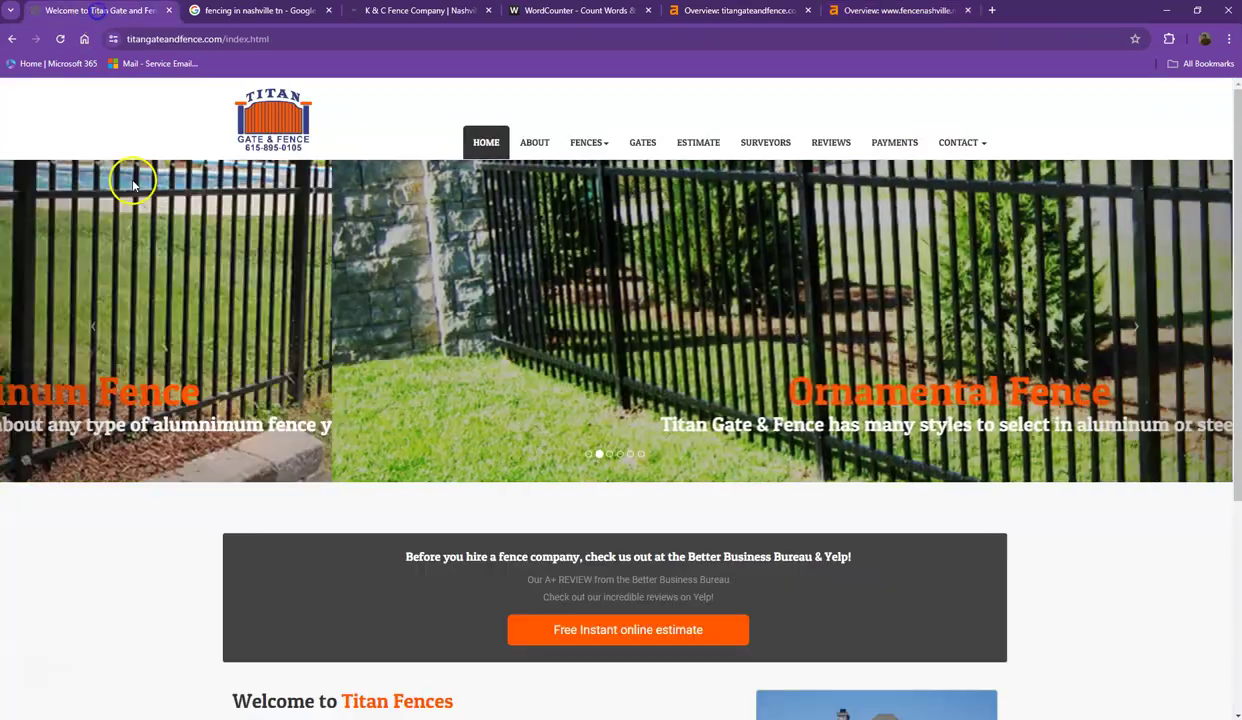
scroll(183, 328, down, 2)
right_click(887, 404)
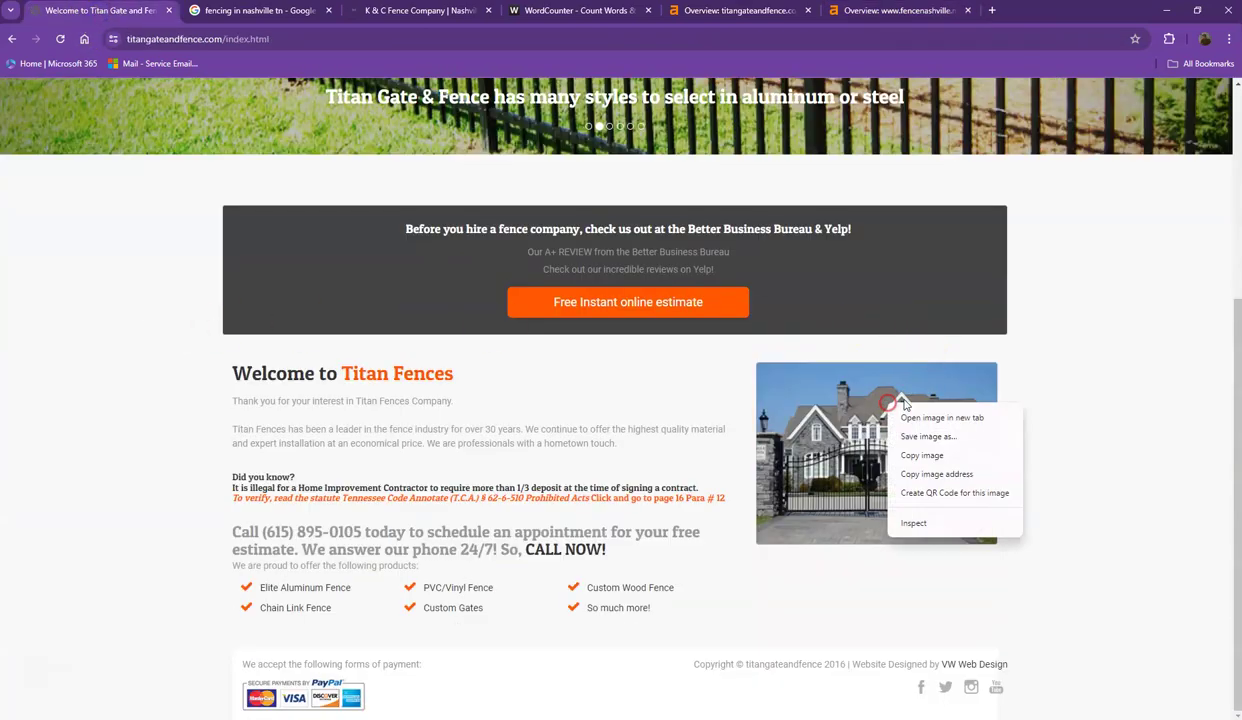
click(928, 437)
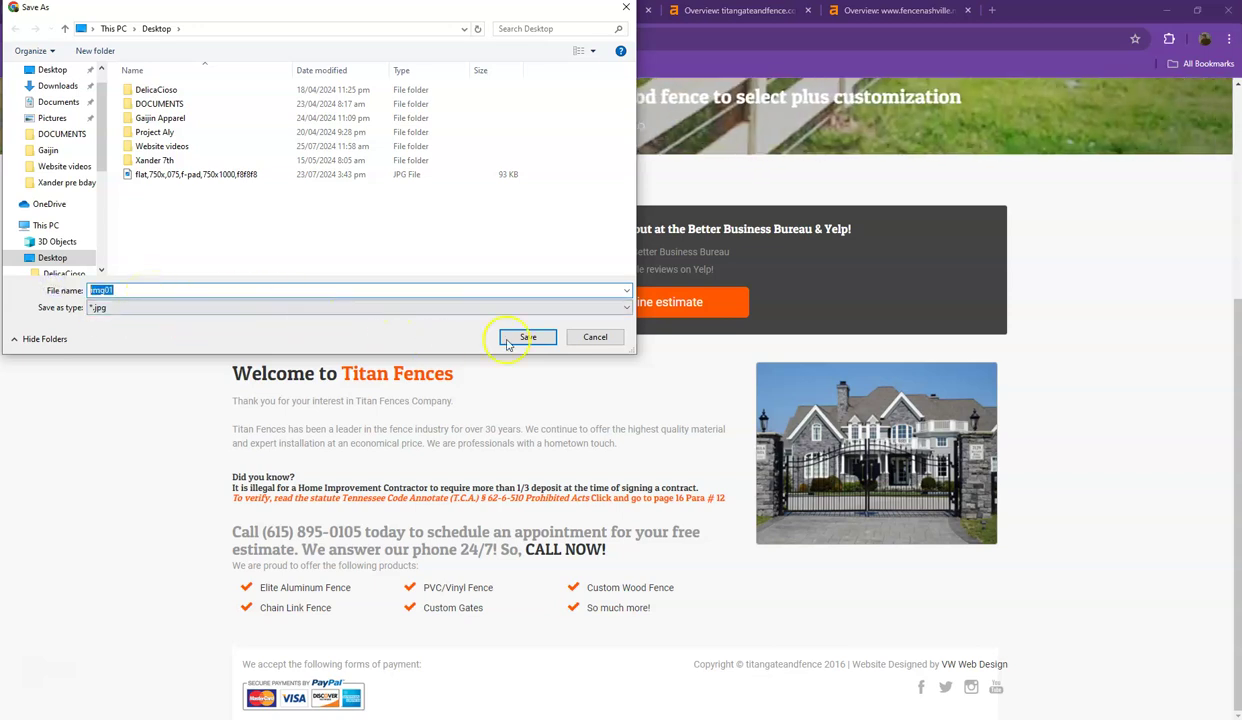
click(609, 341)
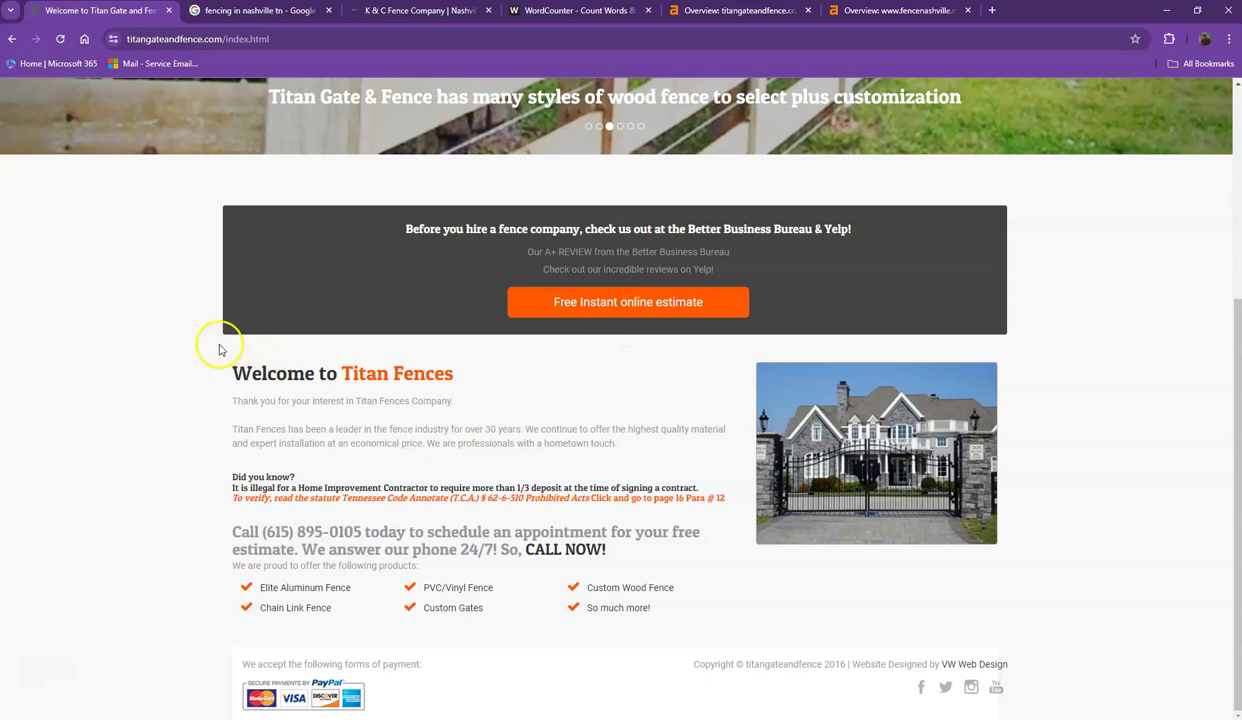
Replace the WordCounter text with the copied Titan Gate and Fence homepage text and check its word count
scroll(195, 364, up, 1)
scroll(195, 364, up, 3)
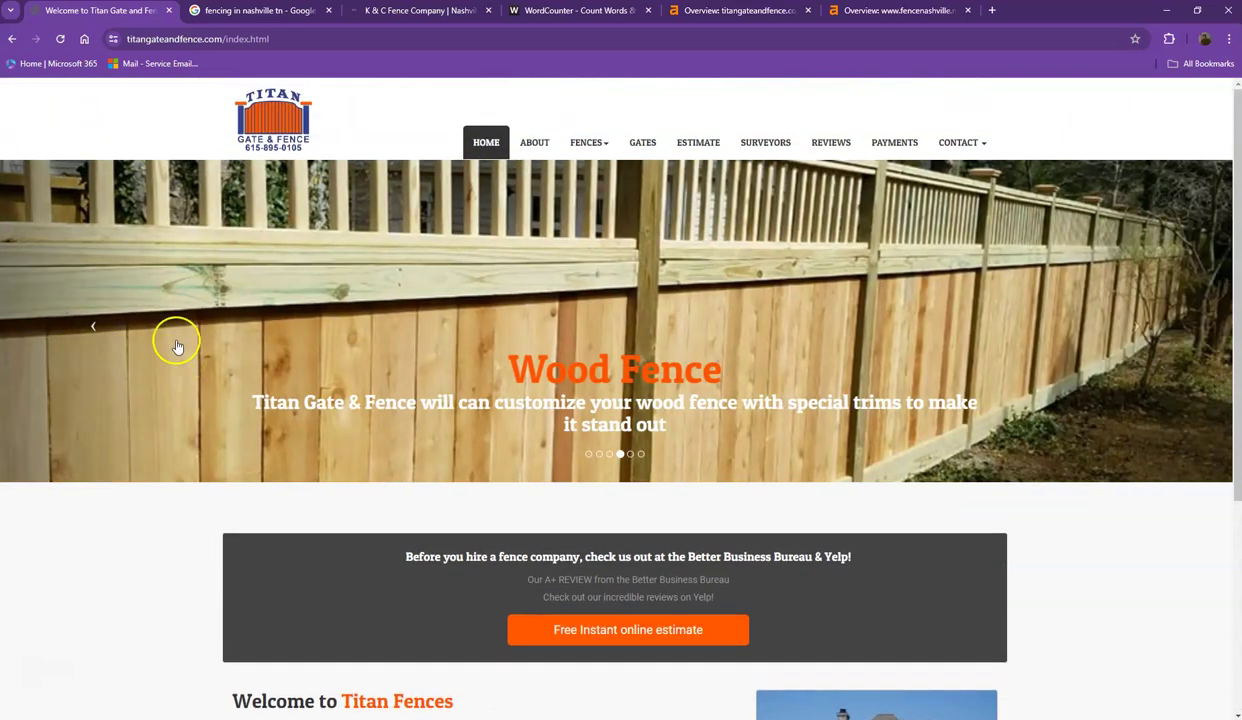
key(ctrl+a)
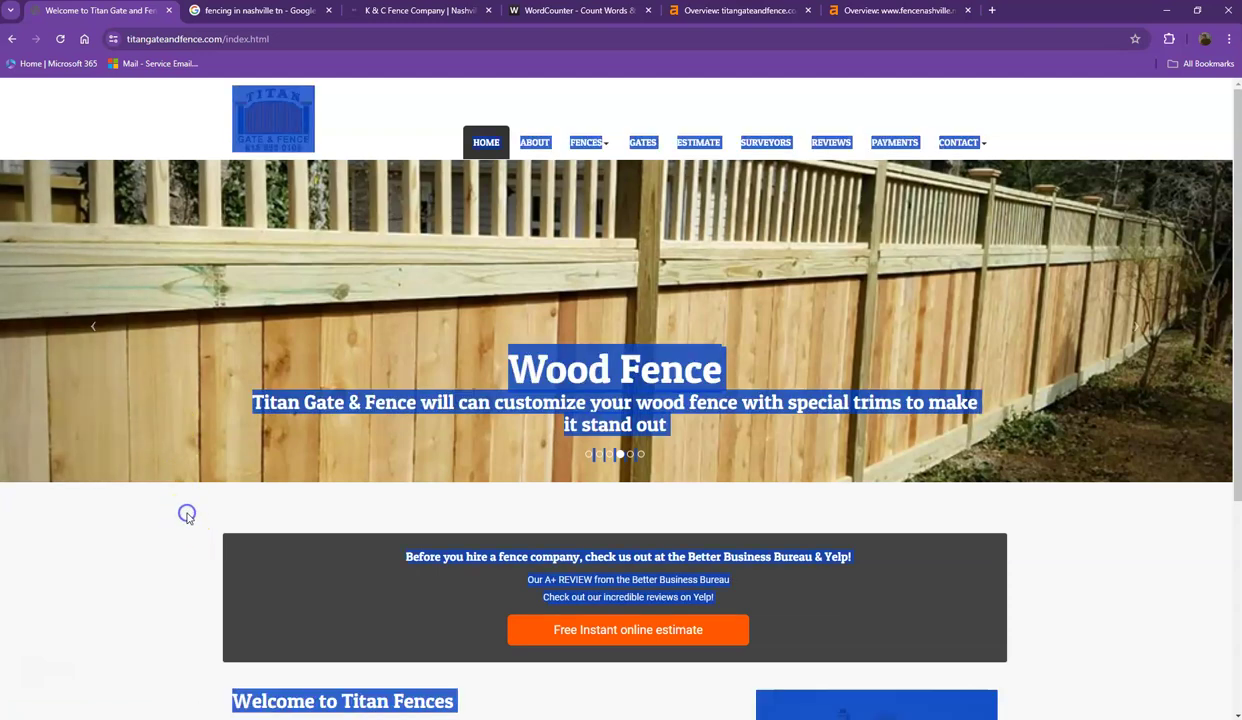
click(593, 11)
key(ctrl+a)
key(ctrl+v)
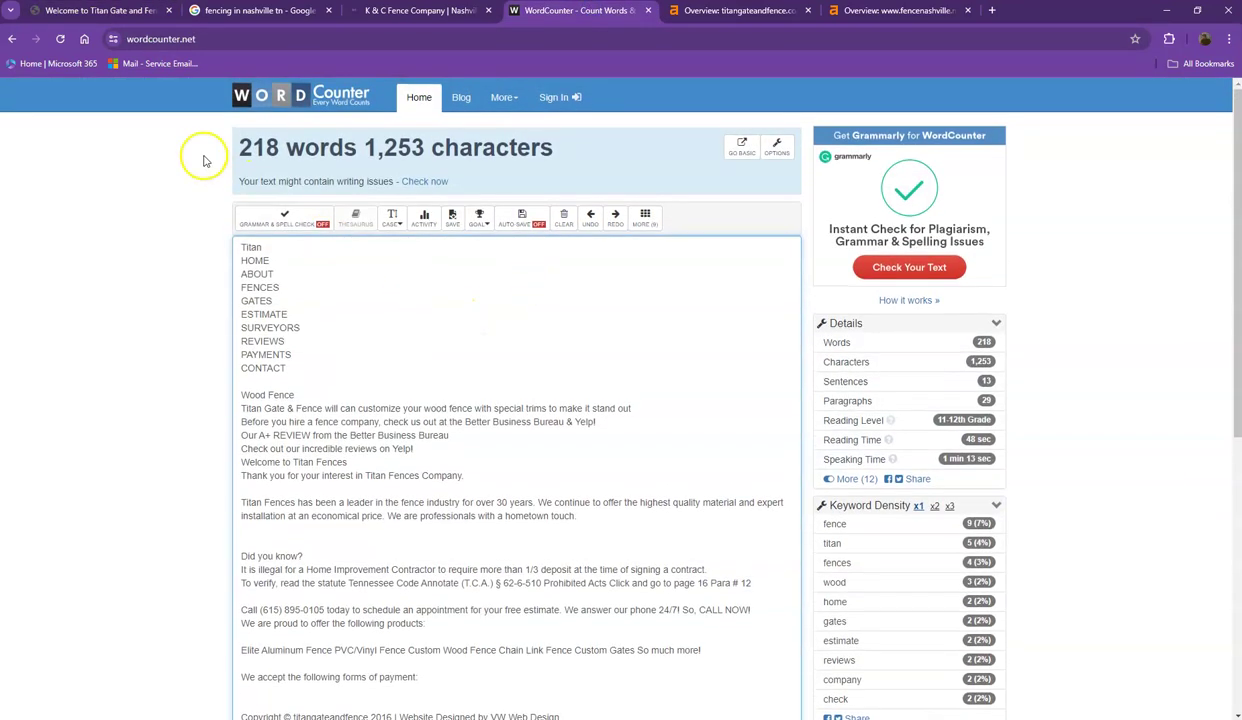
drag(240, 145, 352, 147)
click(355, 147)
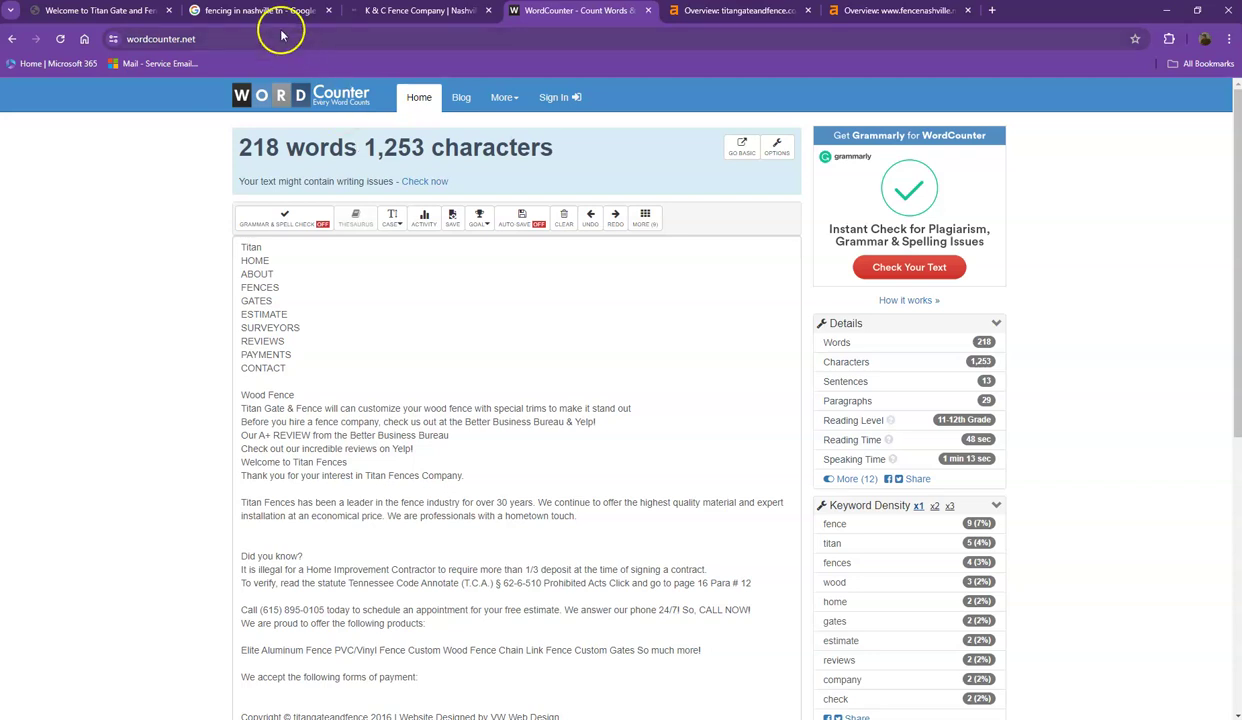
Review the Google results for "fencing in nashville tn", highlighting the Houzz, Angie's List and Yelp directory listings and checking the map listings
click(258, 11)
scroll(62, 234, down, 1)
scroll(62, 240, down, 2)
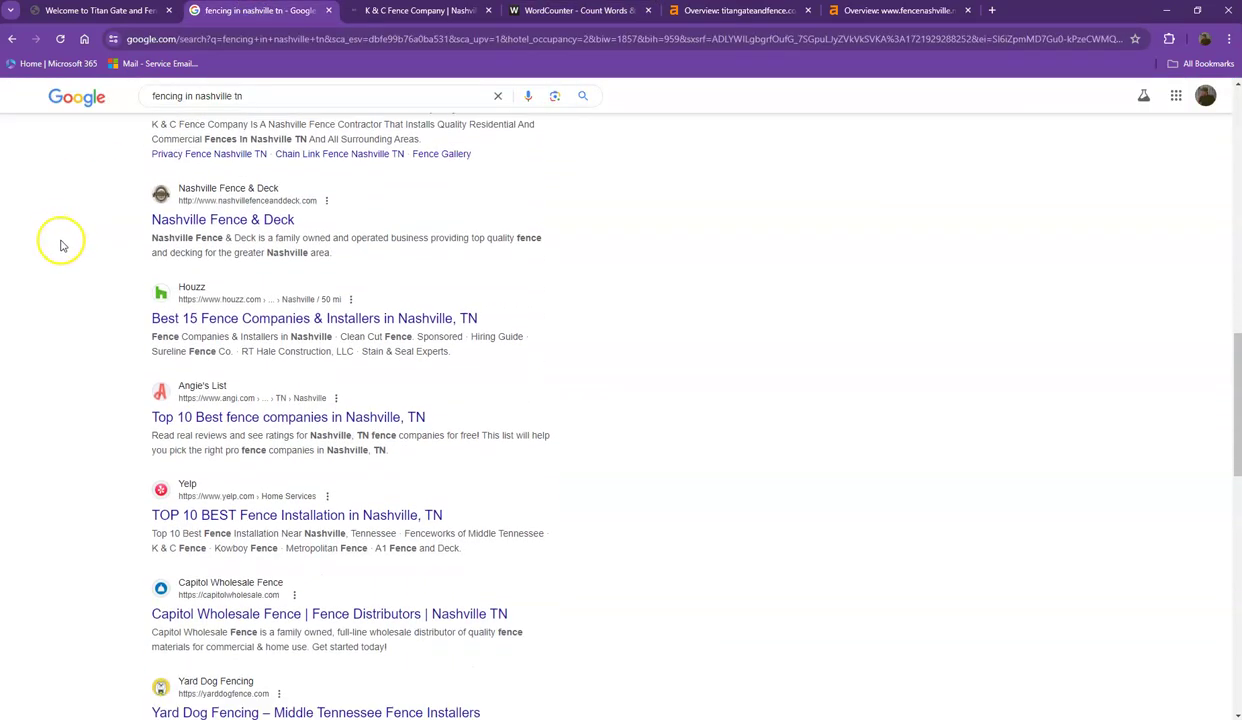
drag(139, 244, 555, 502)
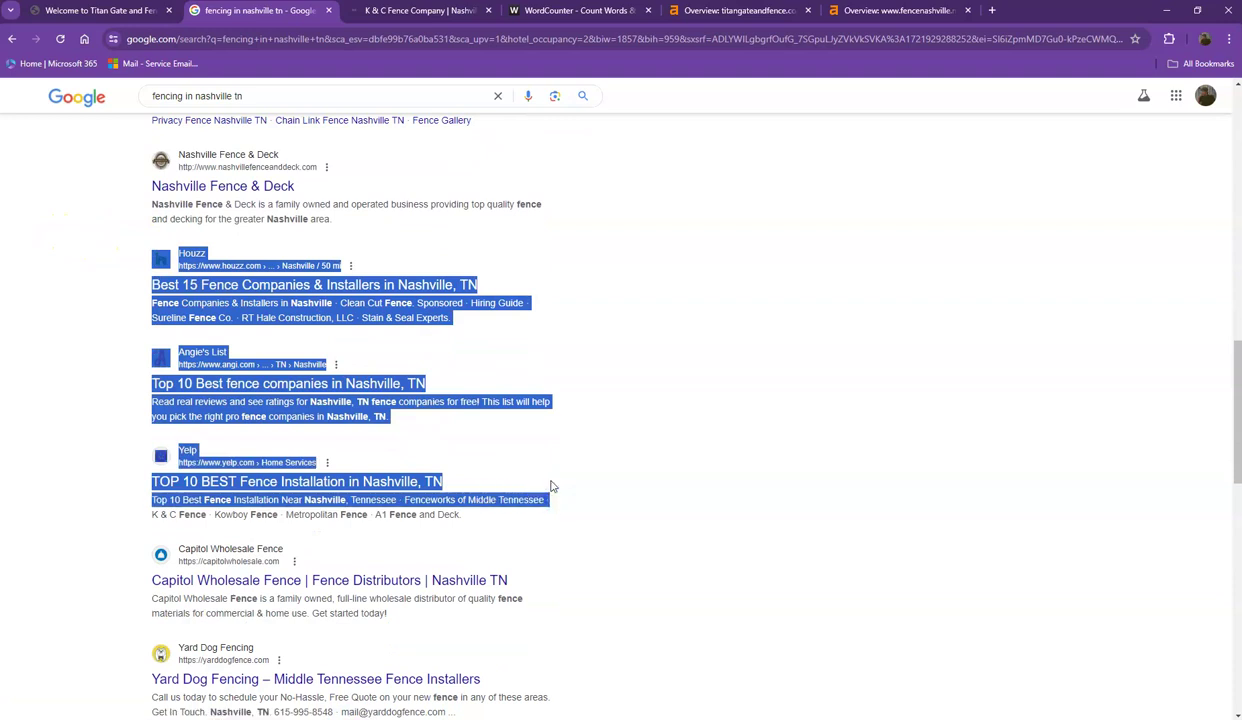
scroll(89, 294, up, 5)
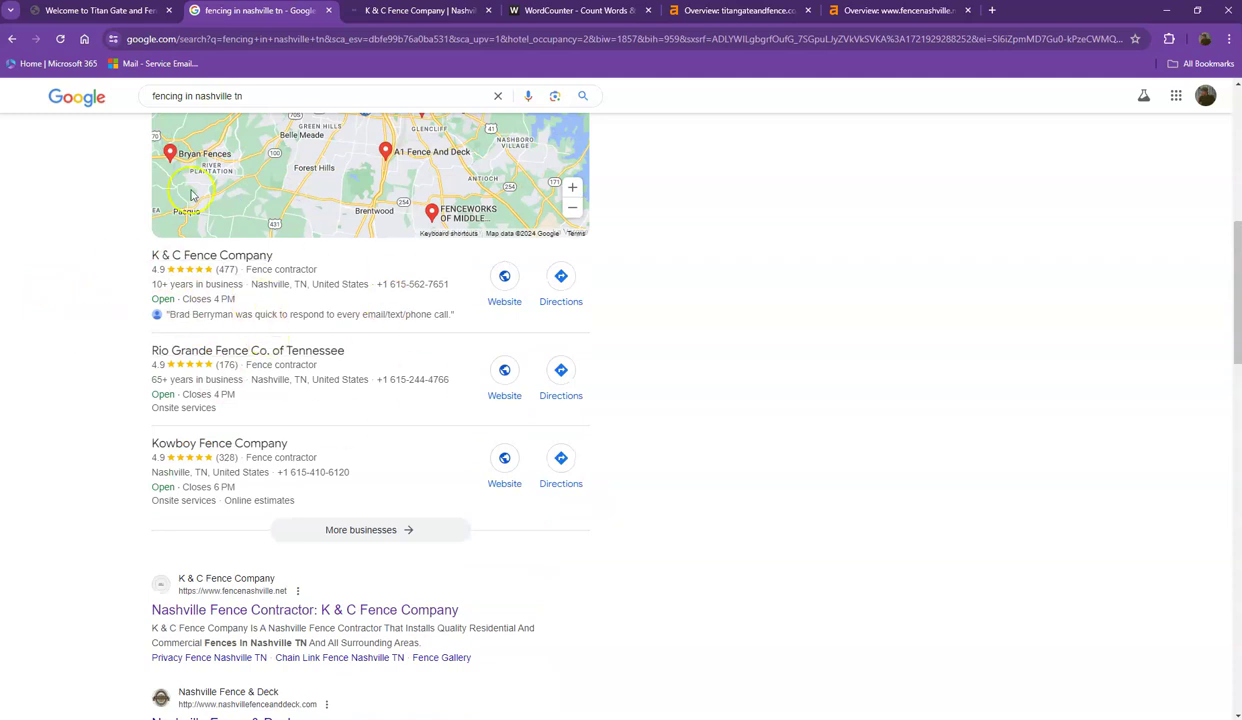
Return to the Titan Gate and Fence homepage and review its welcome text and product list
click(122, 11)
click(122, 105)
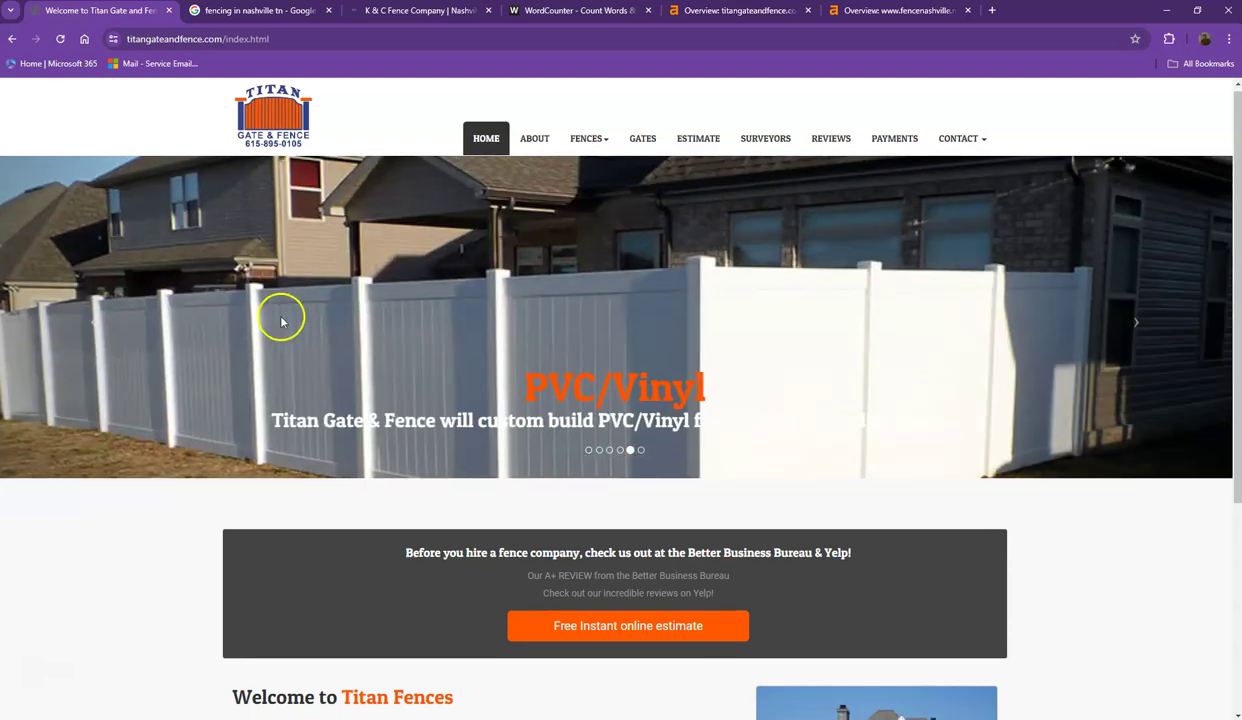
scroll(270, 318, down, 3)
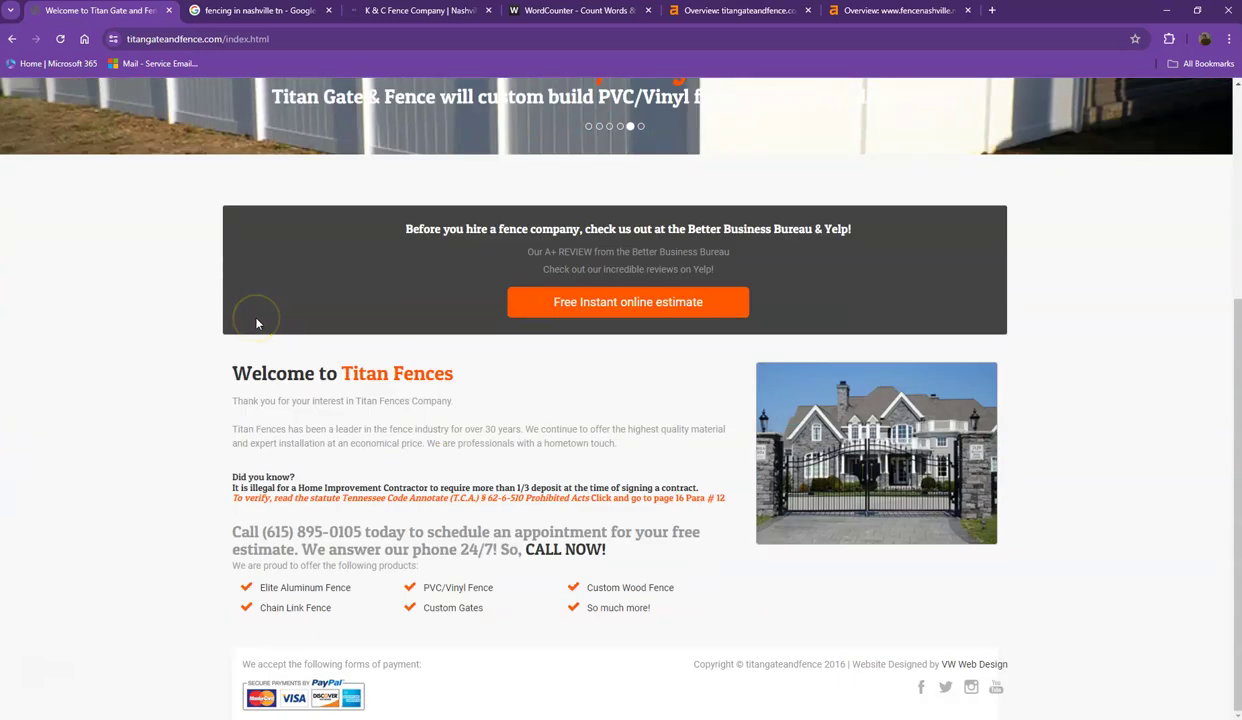